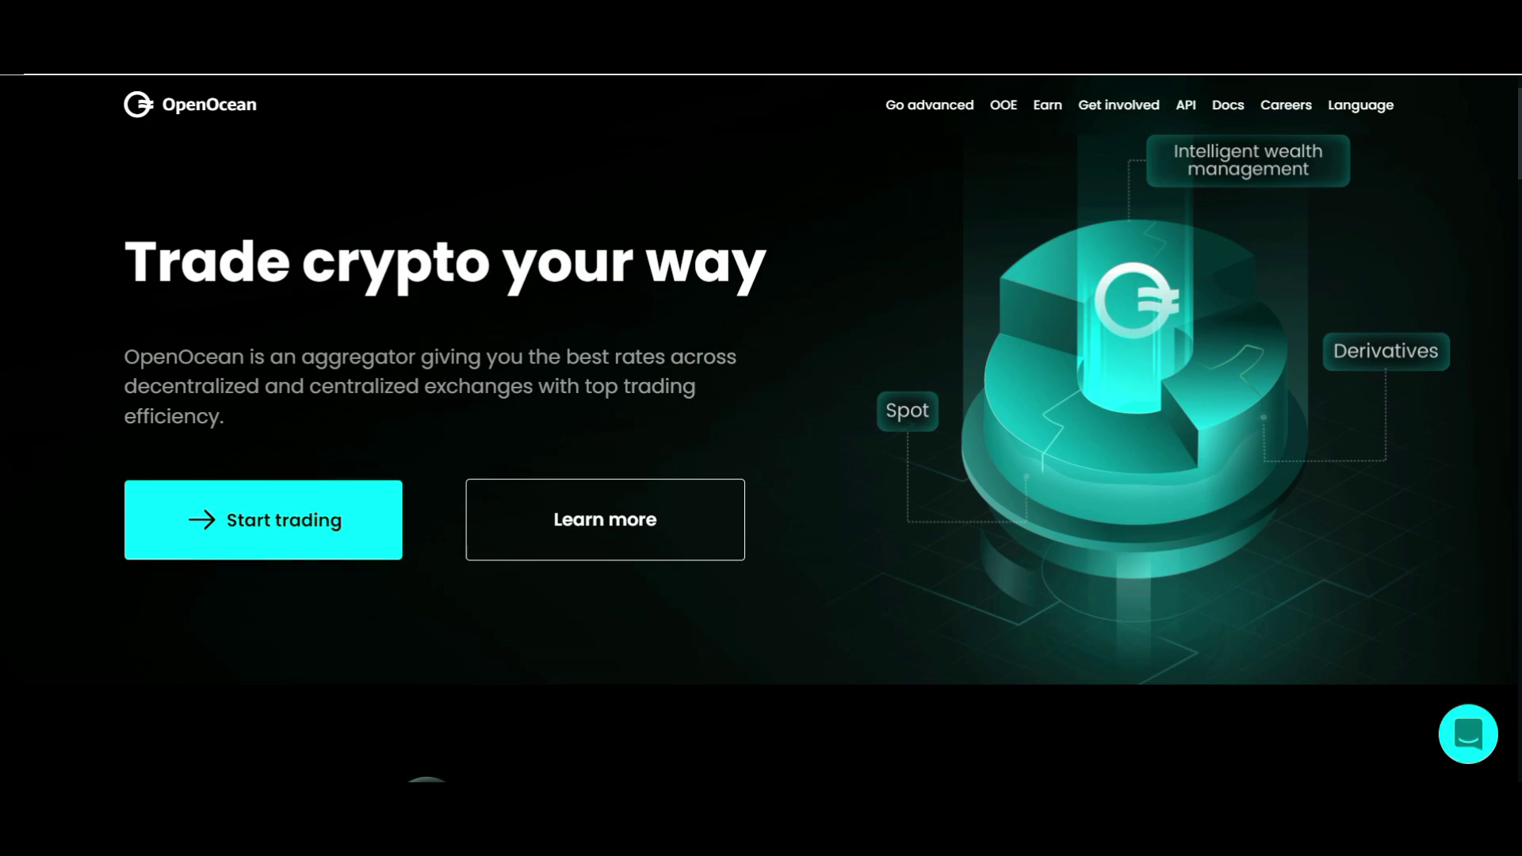
Look through the OpenOcean homepage's CeDeFi aggregator overview, supported chains and platform statistics.
scroll(1252, 444, down, 5)
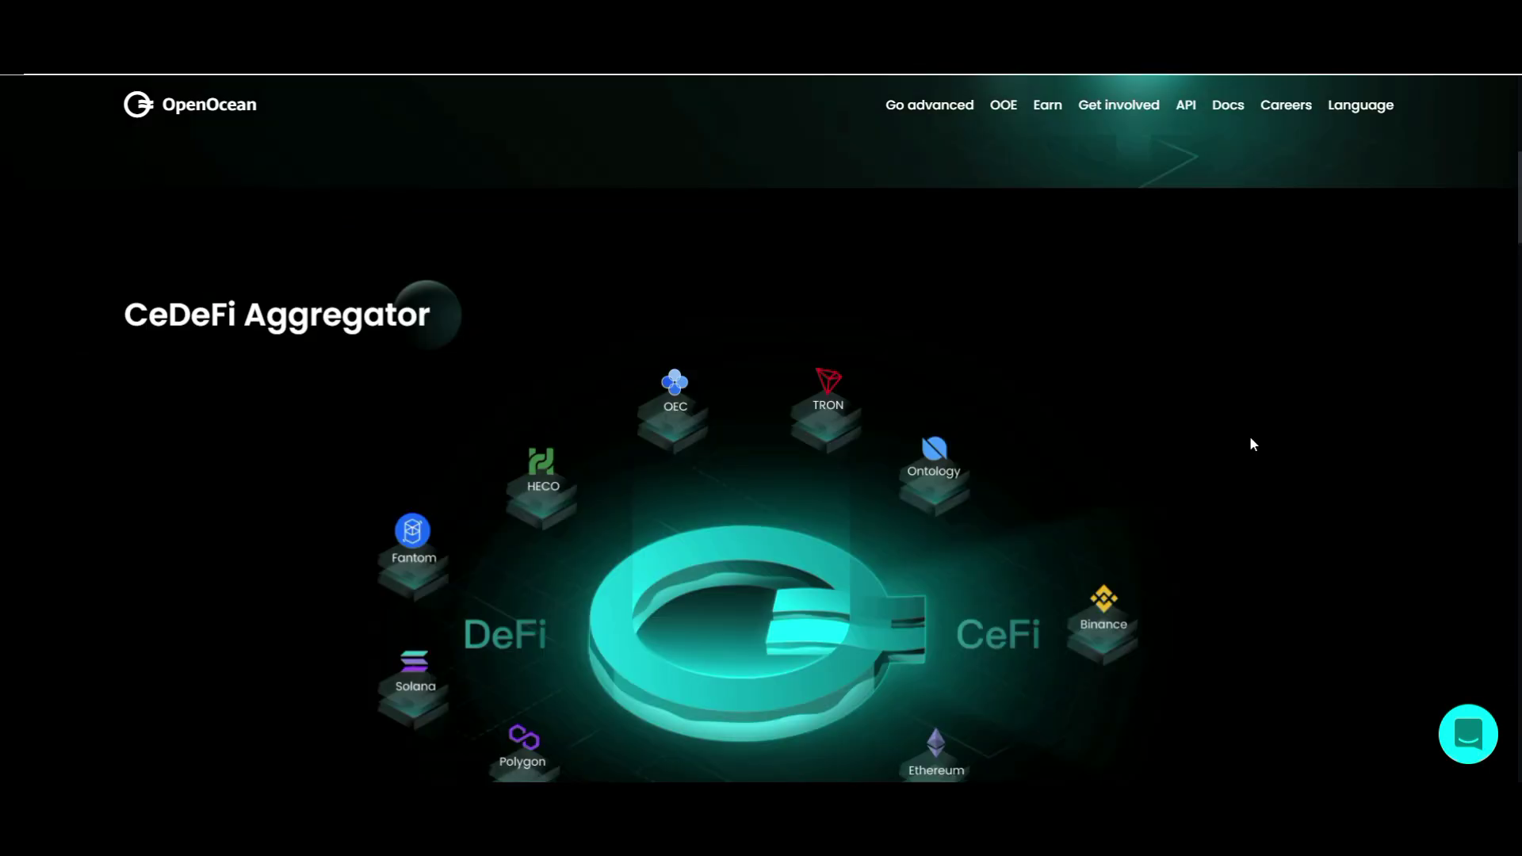
scroll(1149, 494, down, 1)
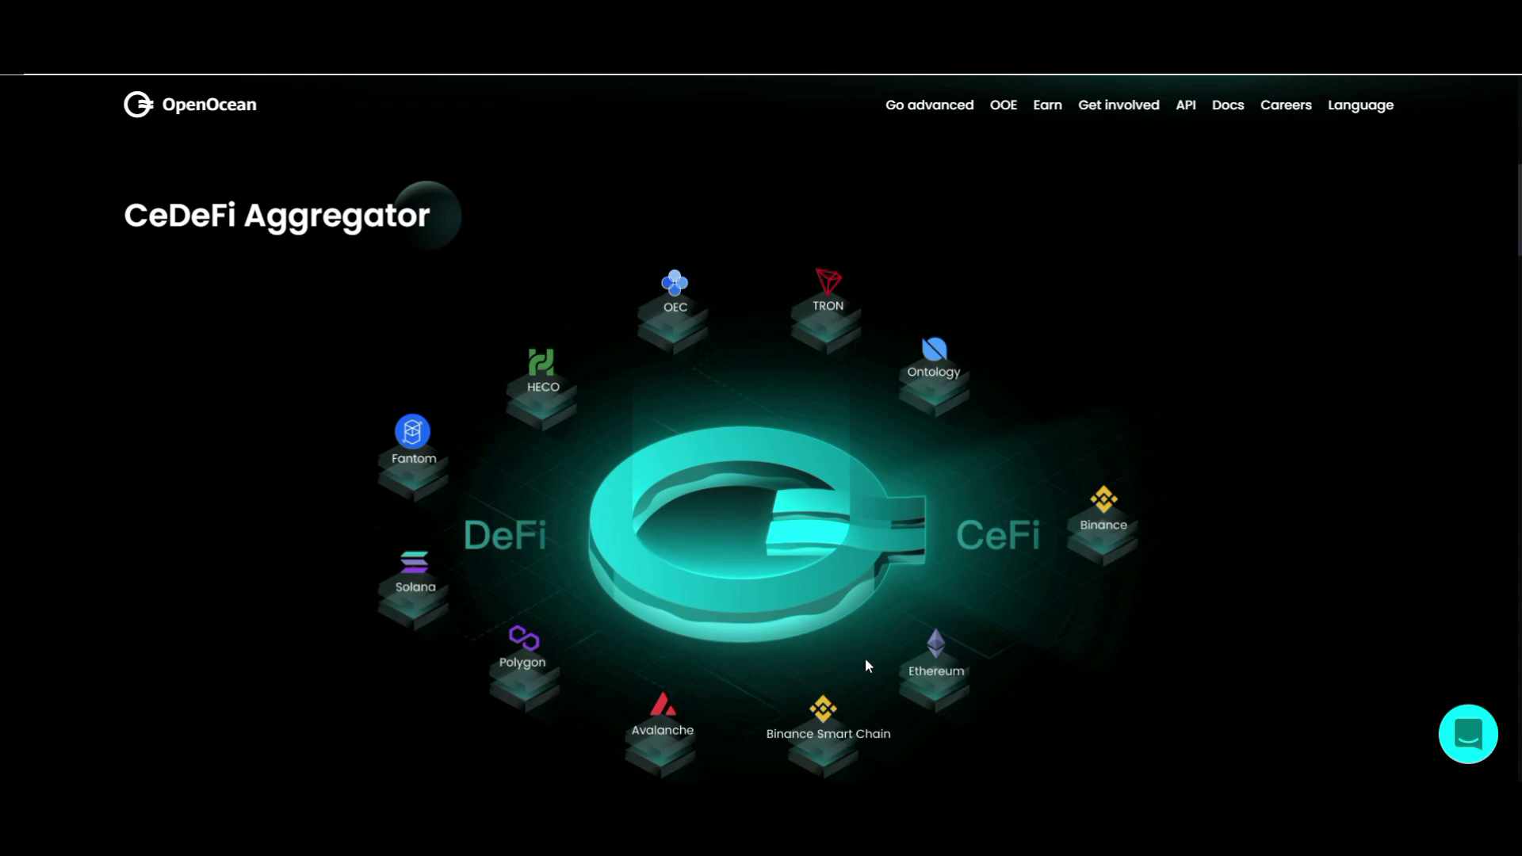
scroll(1021, 495, down, 3)
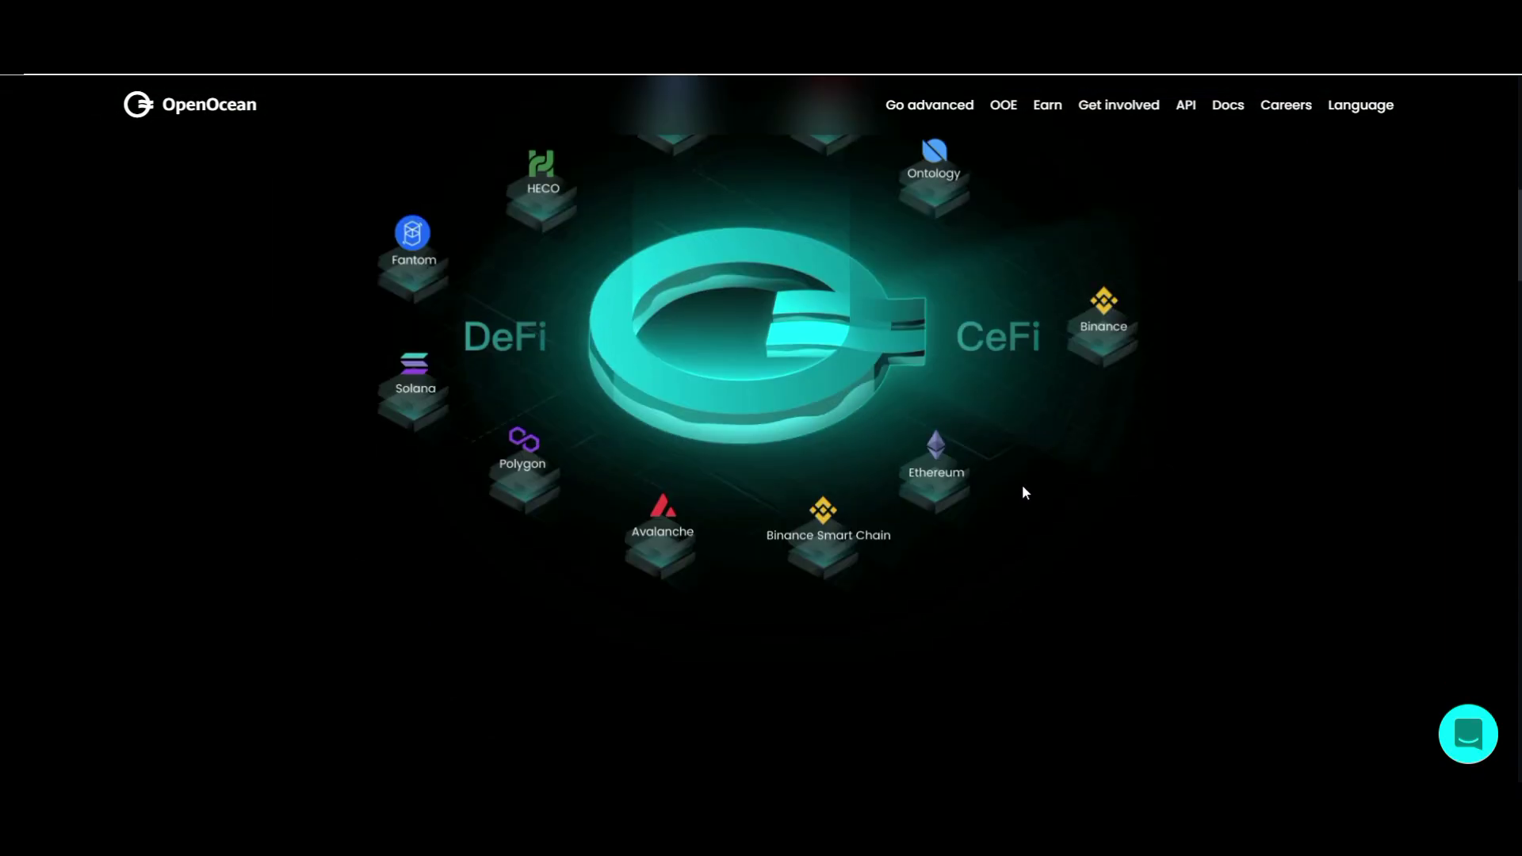
scroll(1021, 485, down, 4)
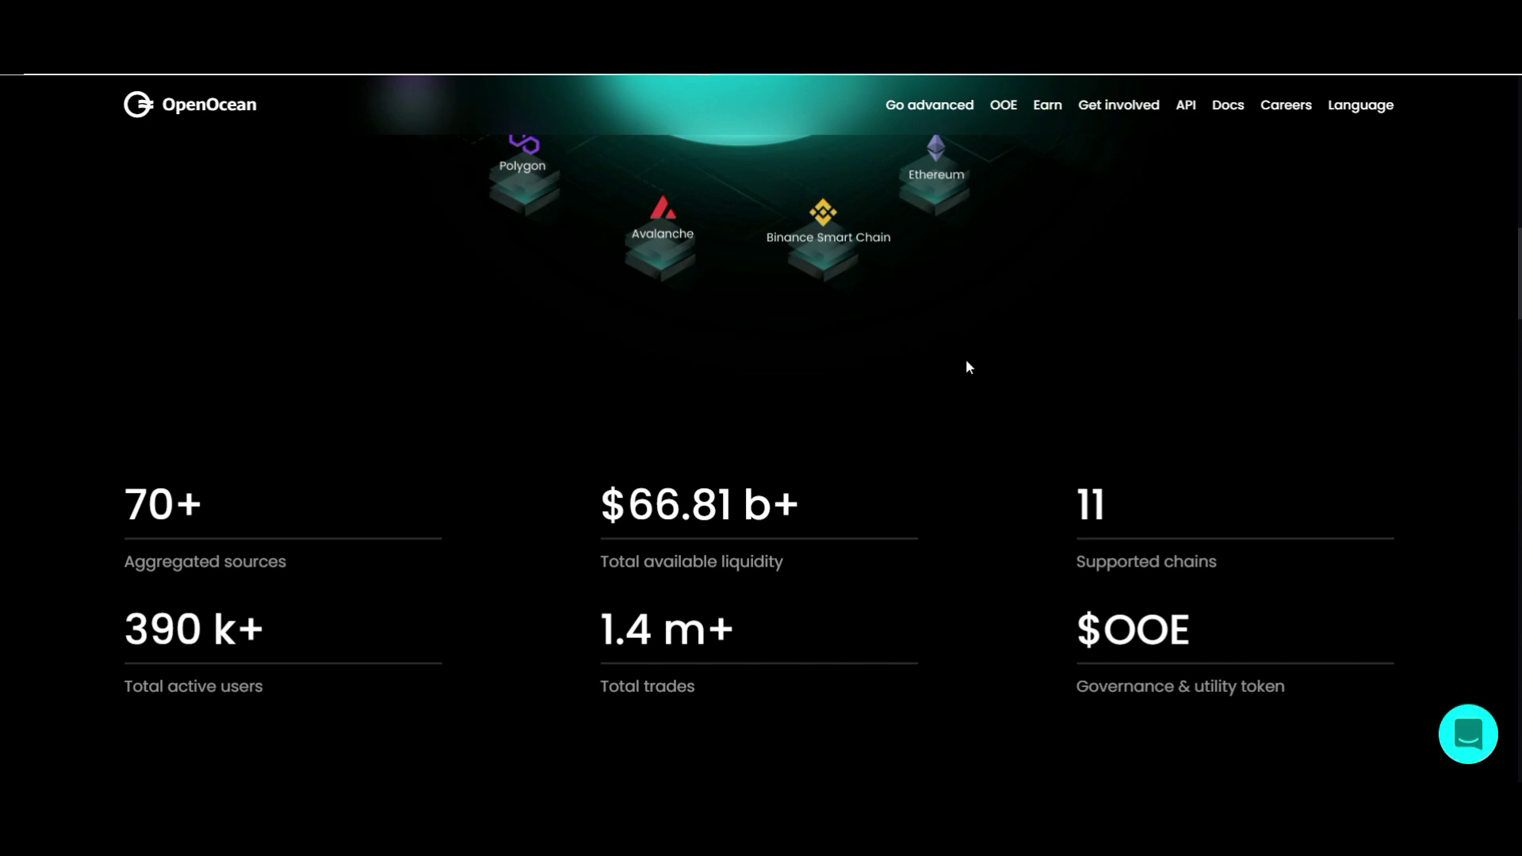
scroll(966, 361, down, 3)
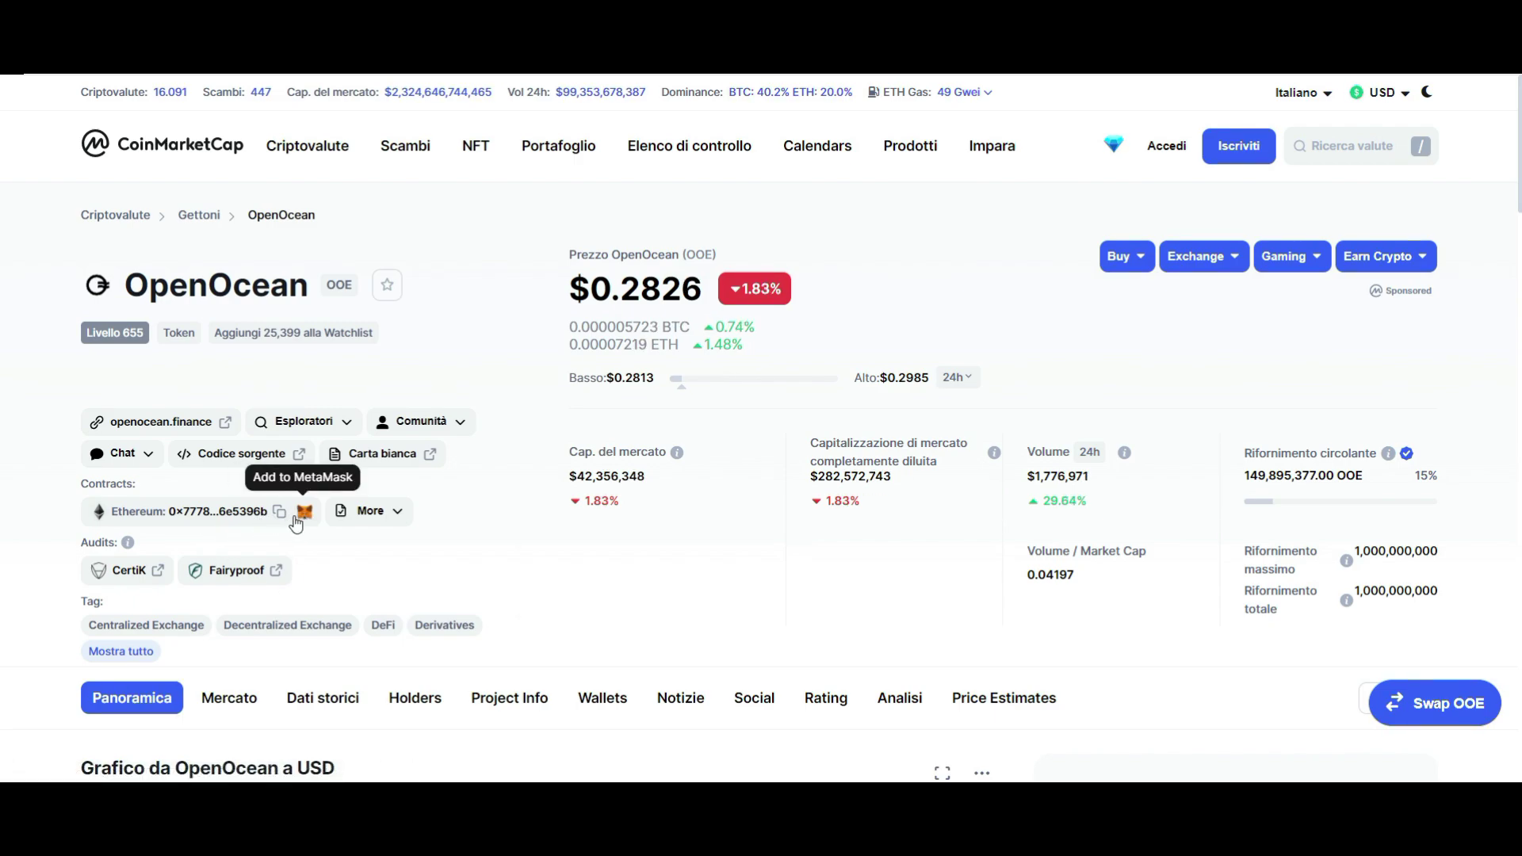
On CoinMarketCap, review the OOE token's contracts on other chains, its markets and its holder statistics.
click(399, 514)
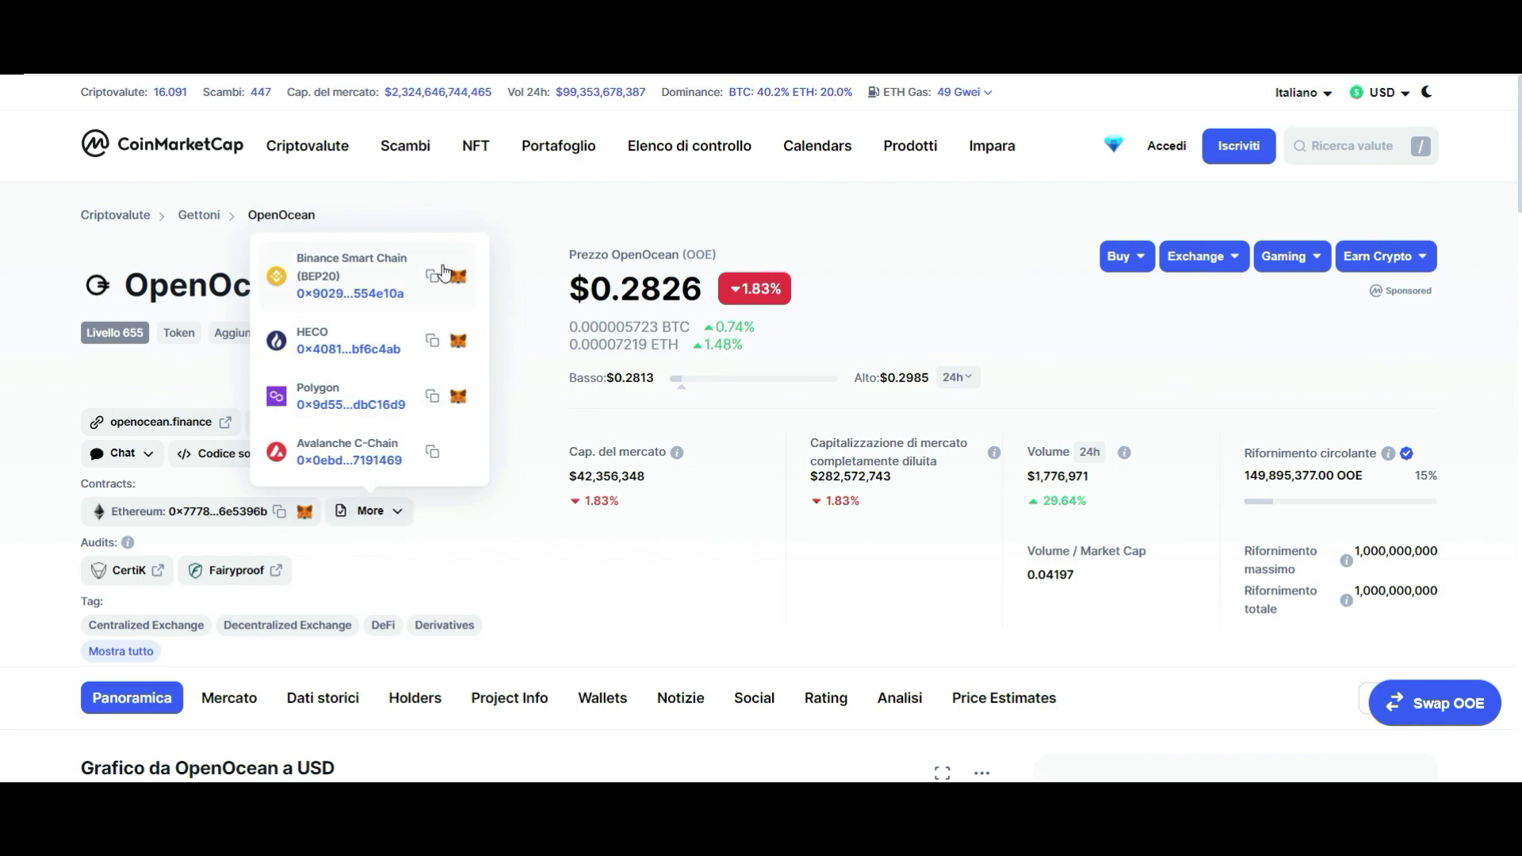
click(511, 526)
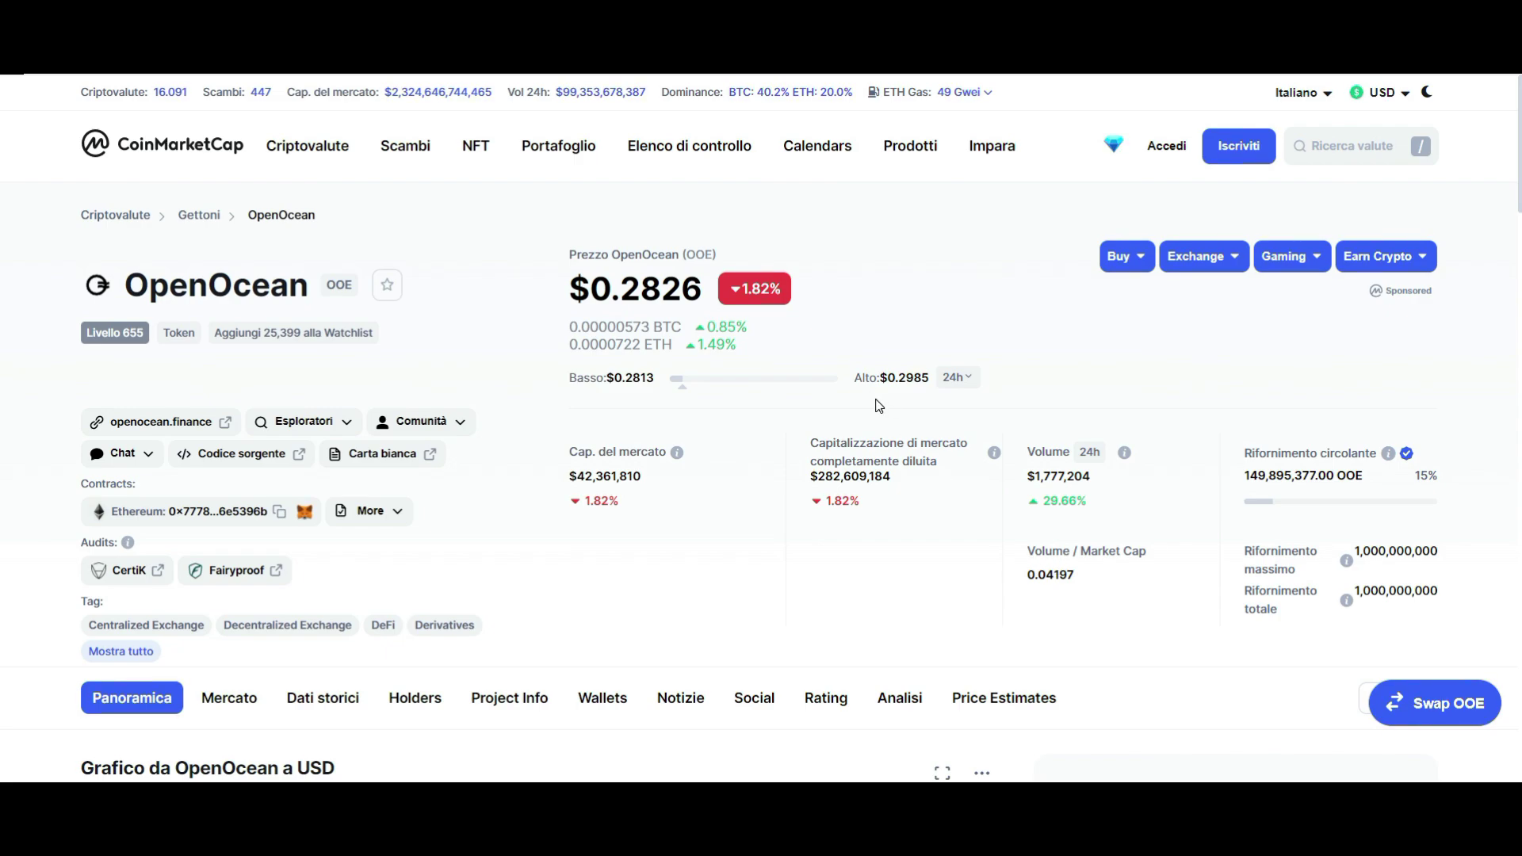
click(242, 700)
scroll(742, 452, down, 6)
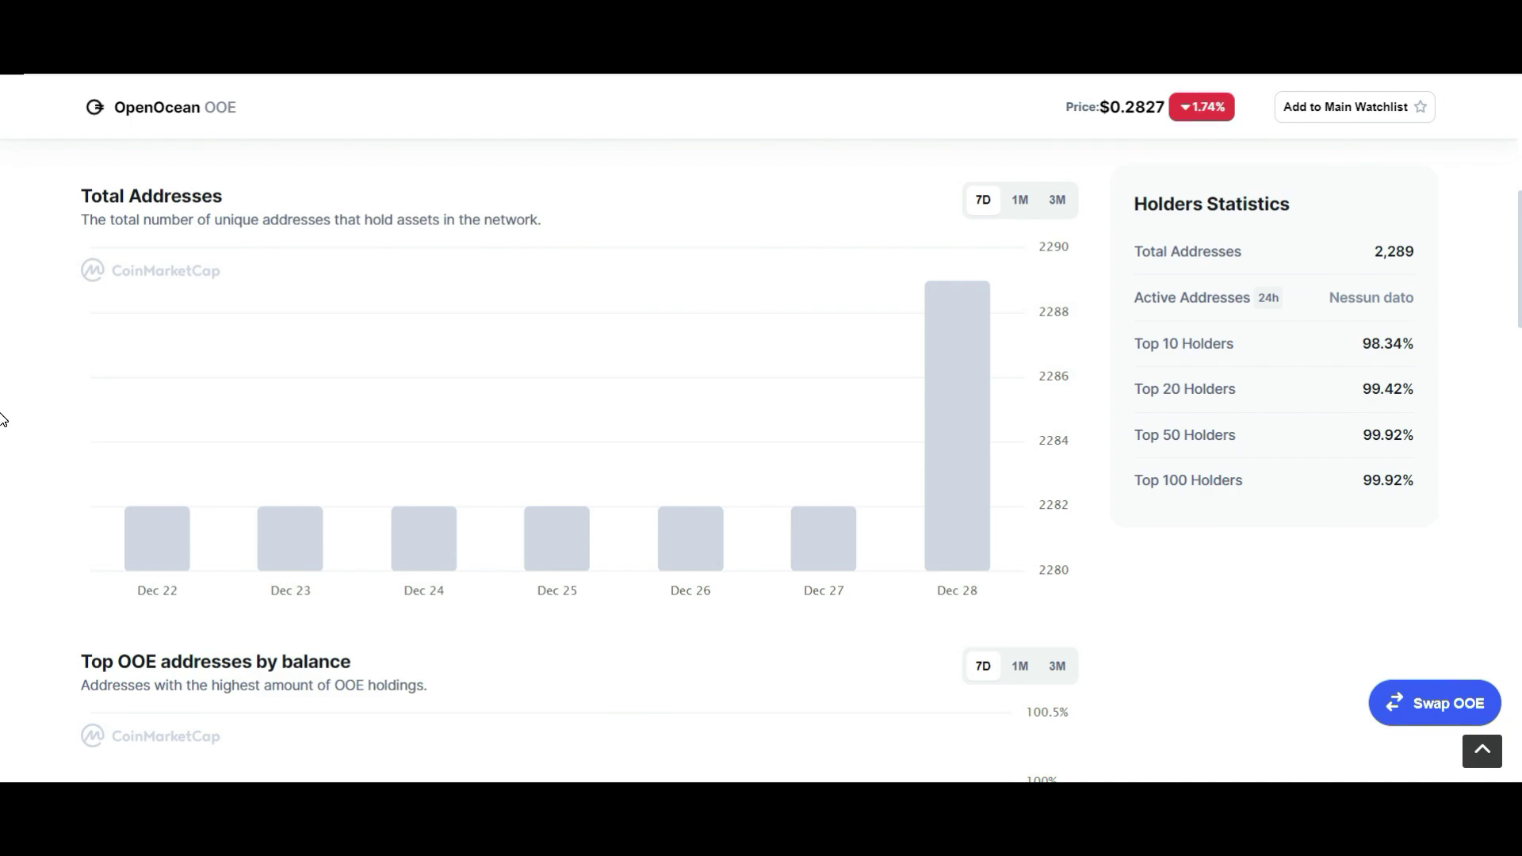
scroll(2, 418, up, 10)
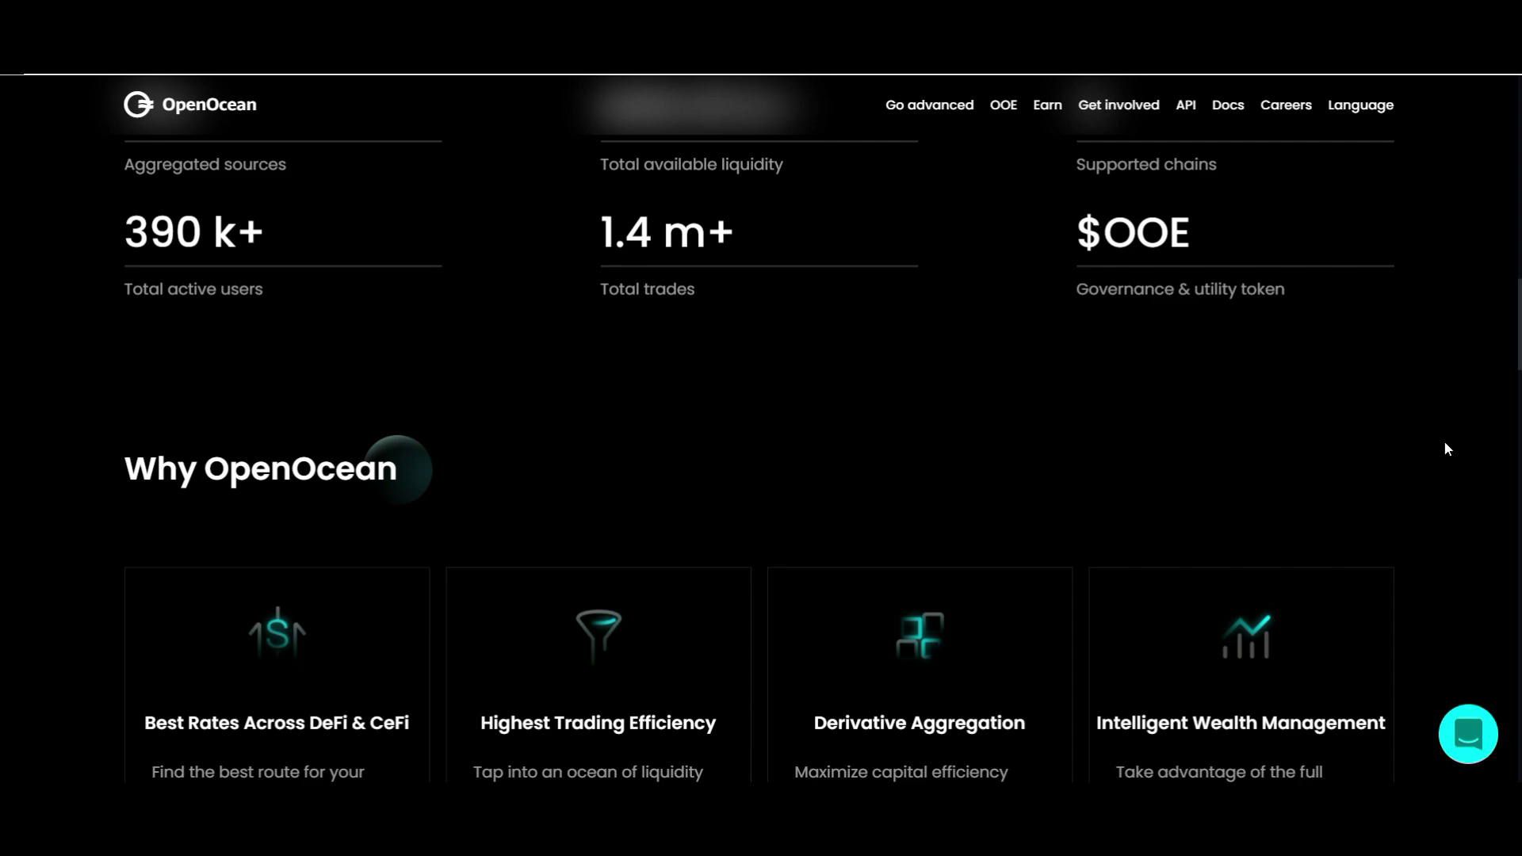
Review the rest of the OpenOcean homepage down to the help and community links, and open the trading page.
scroll(1446, 448, down, 15)
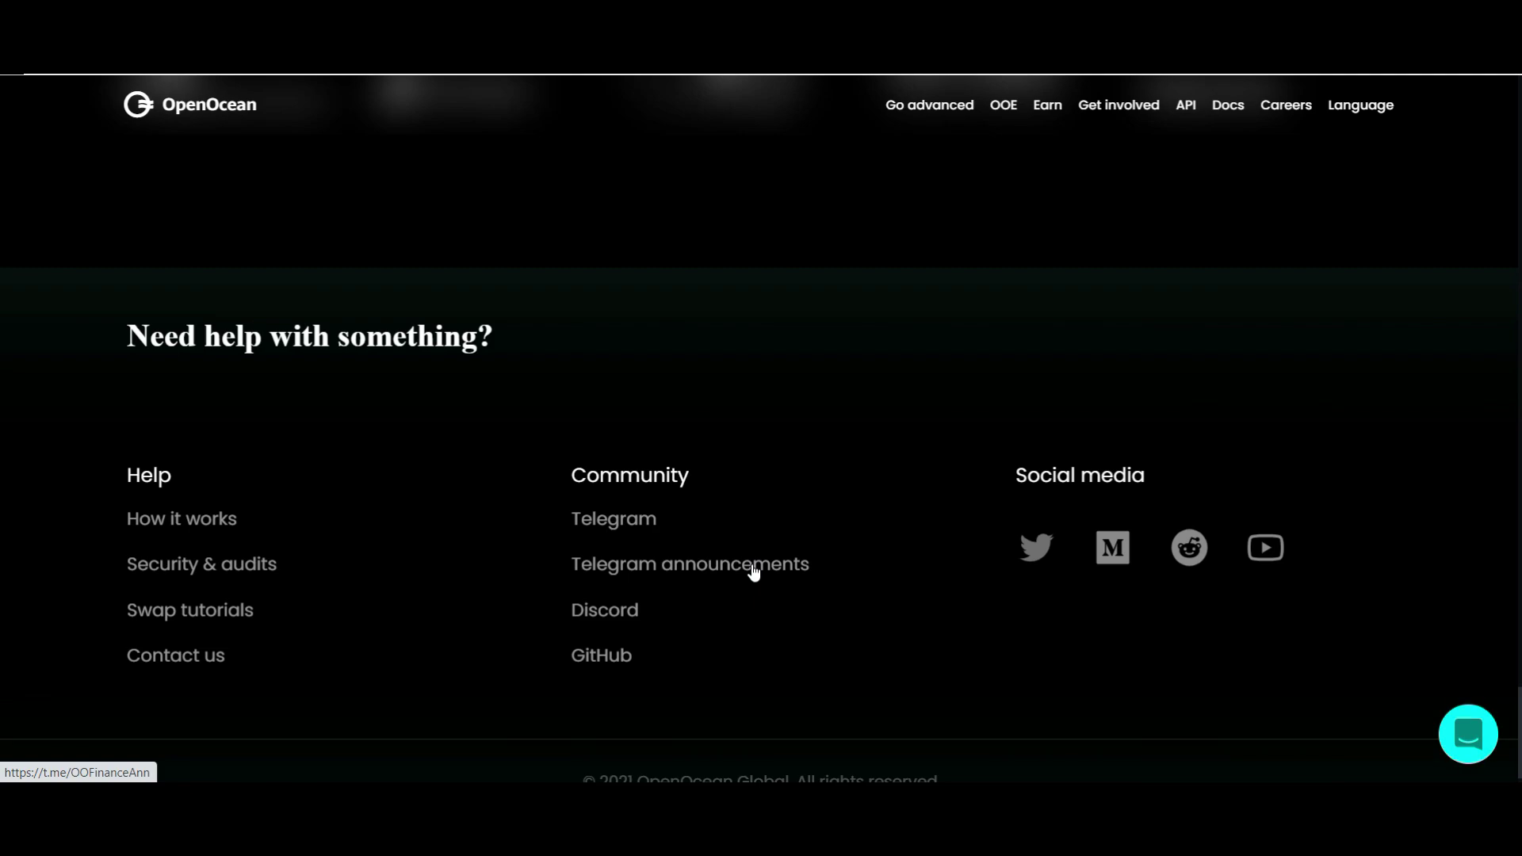
scroll(1187, 481, up, 15)
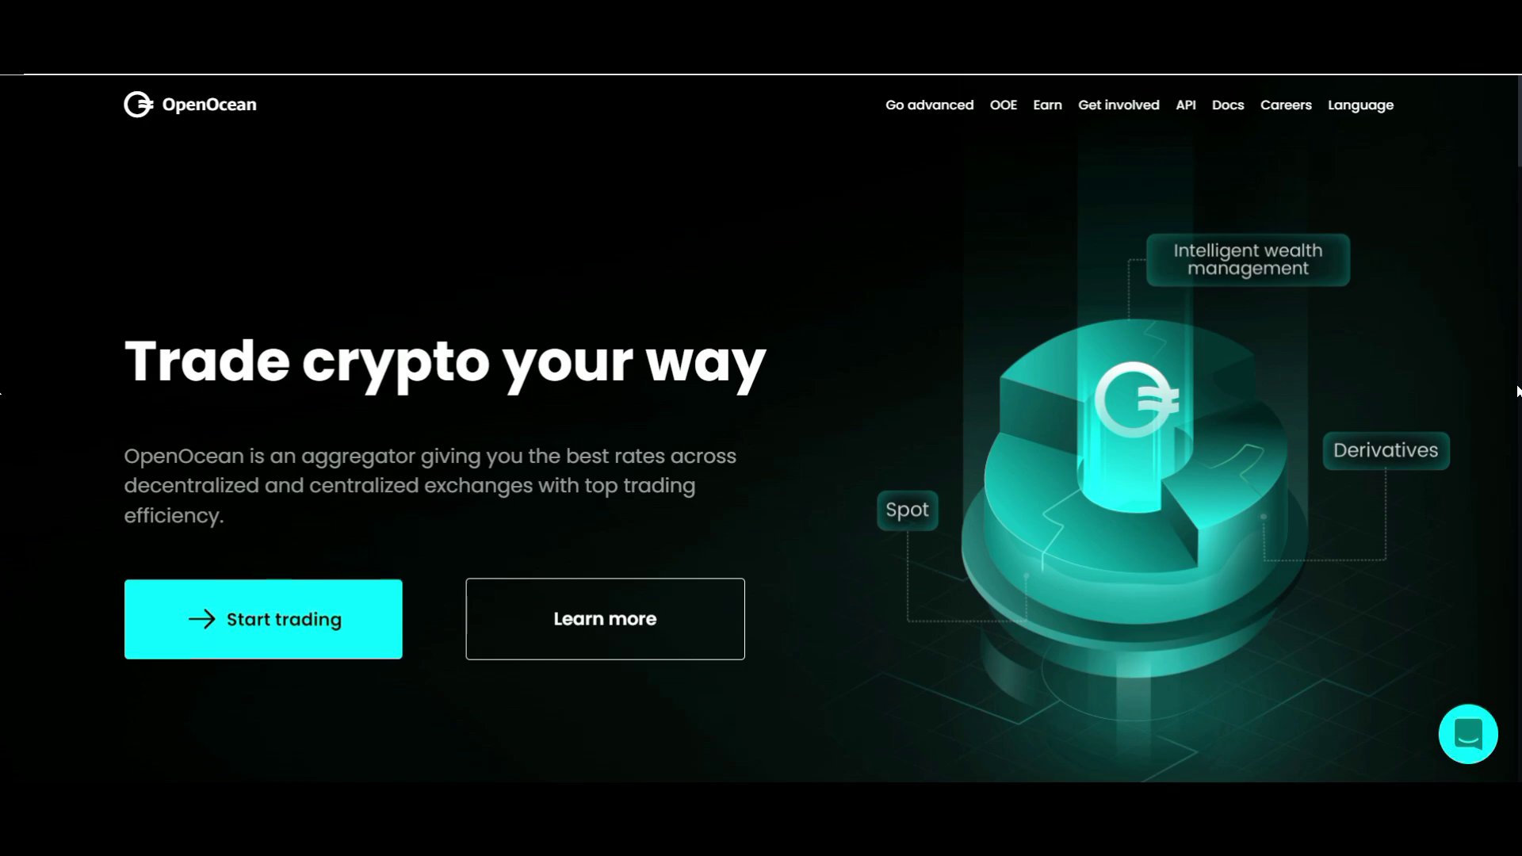
click(263, 619)
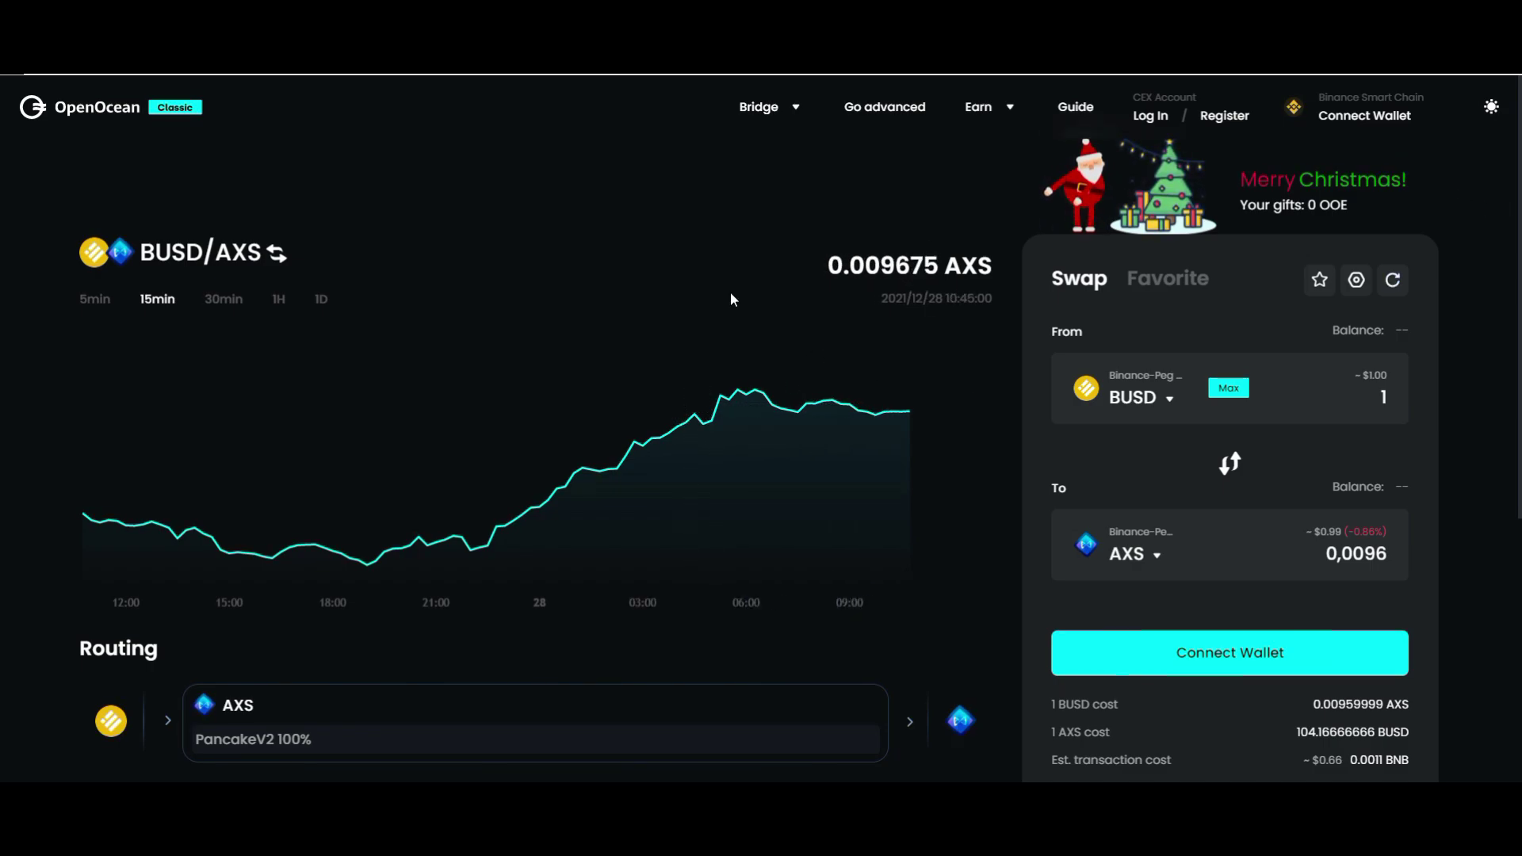
Examine the BUSD/AXS swap page's routing and market comparison, and view the advanced Pro version before returning to the classic swap.
scroll(1019, 428, down, 4)
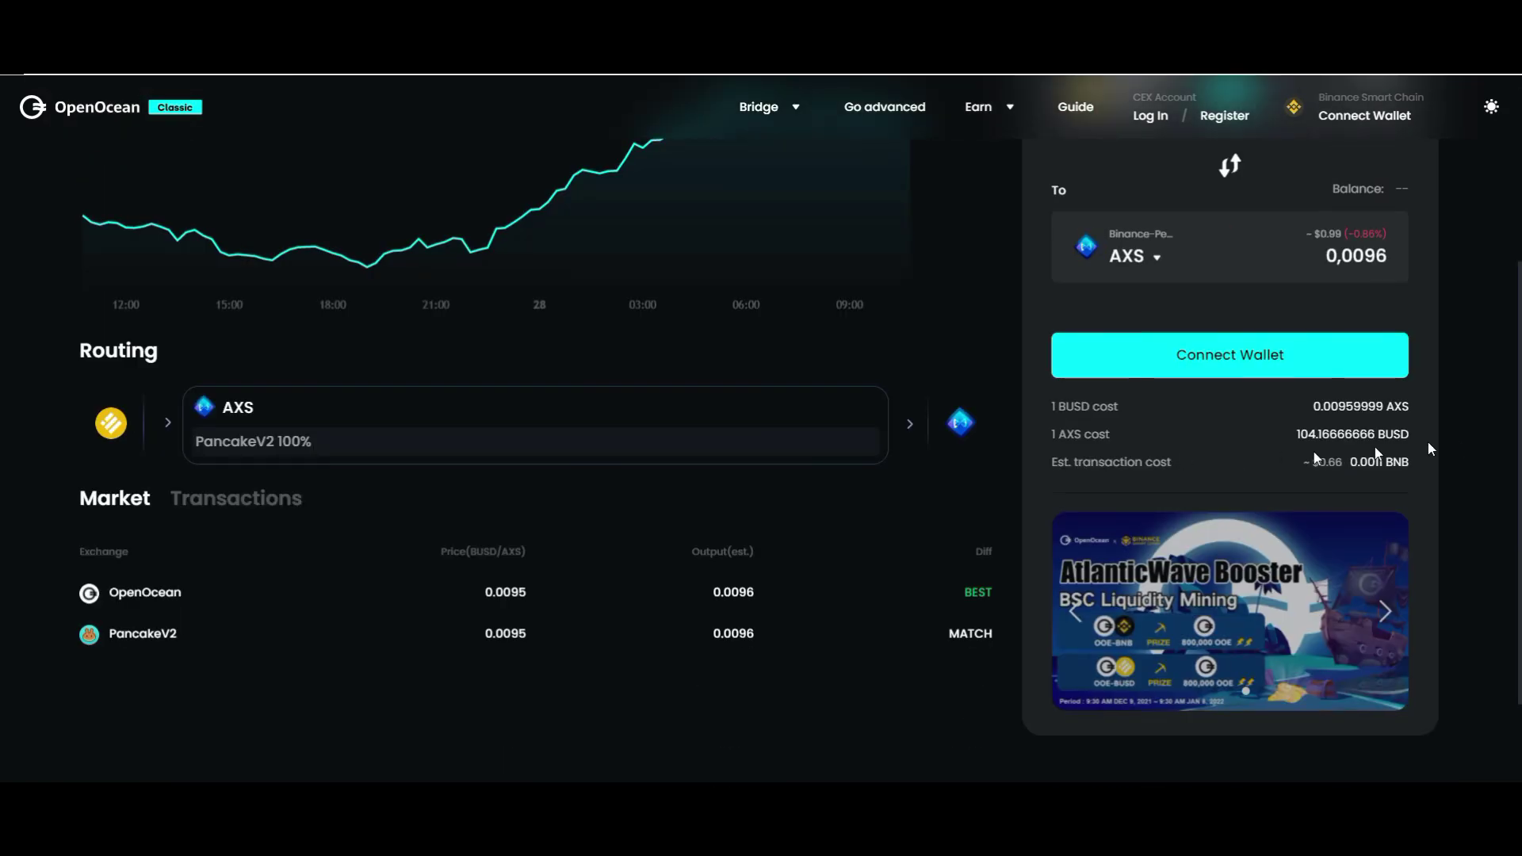
scroll(1020, 511, up, 3)
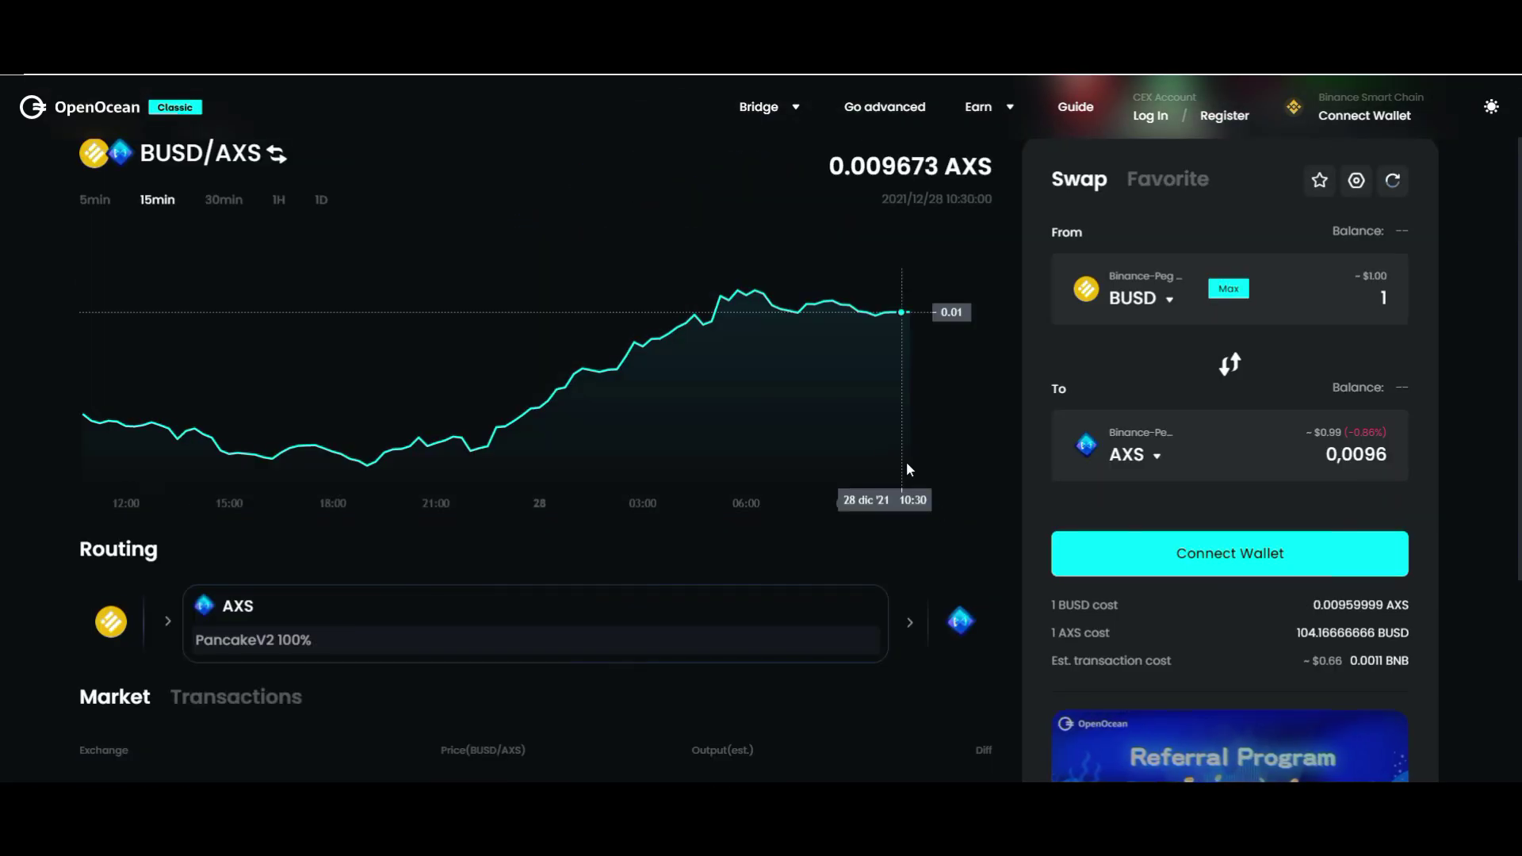
click(888, 111)
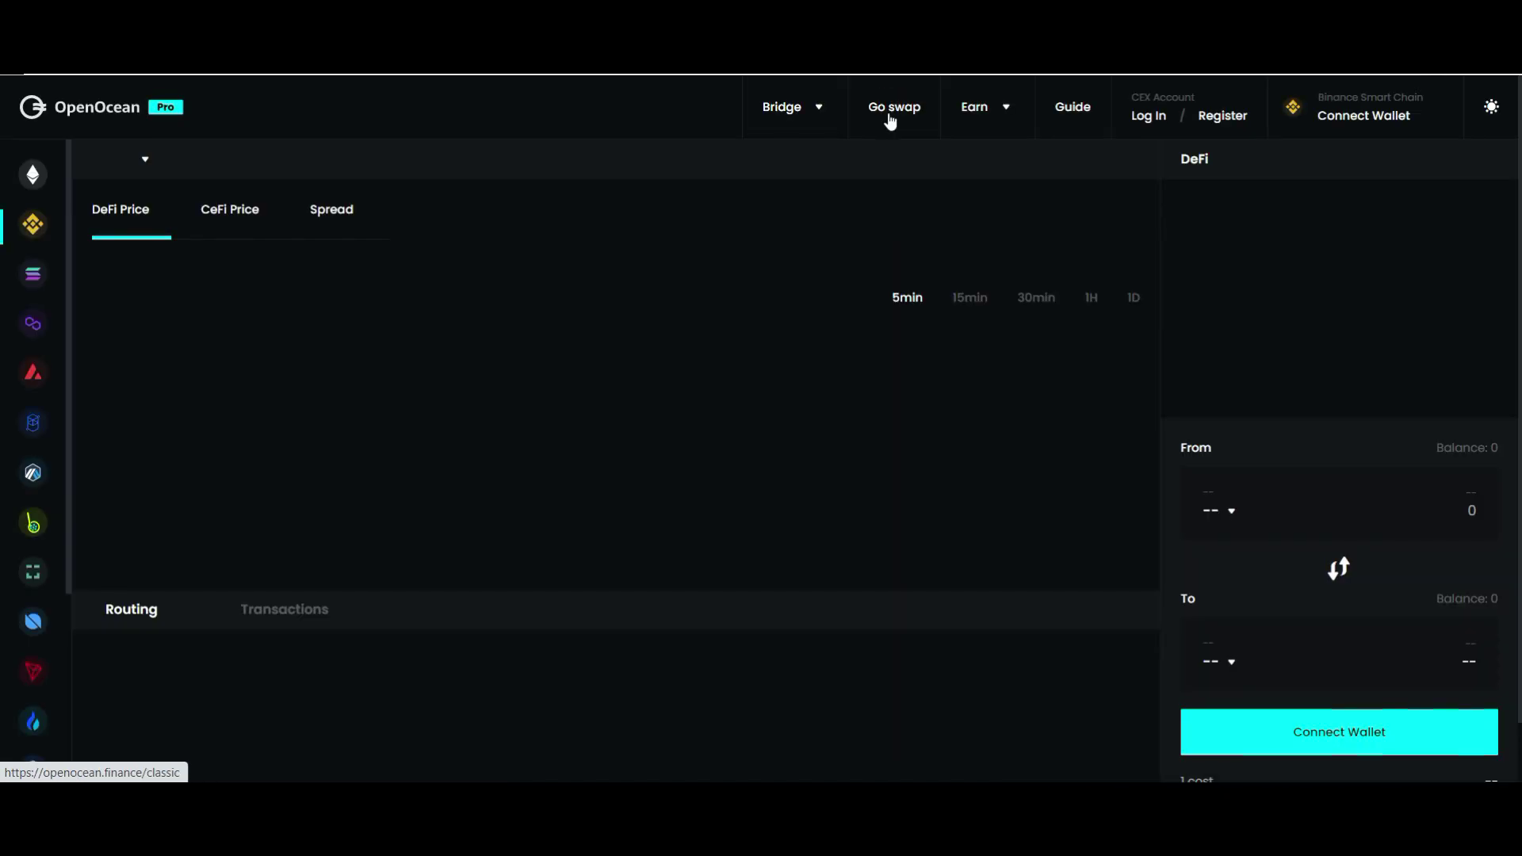
click(893, 108)
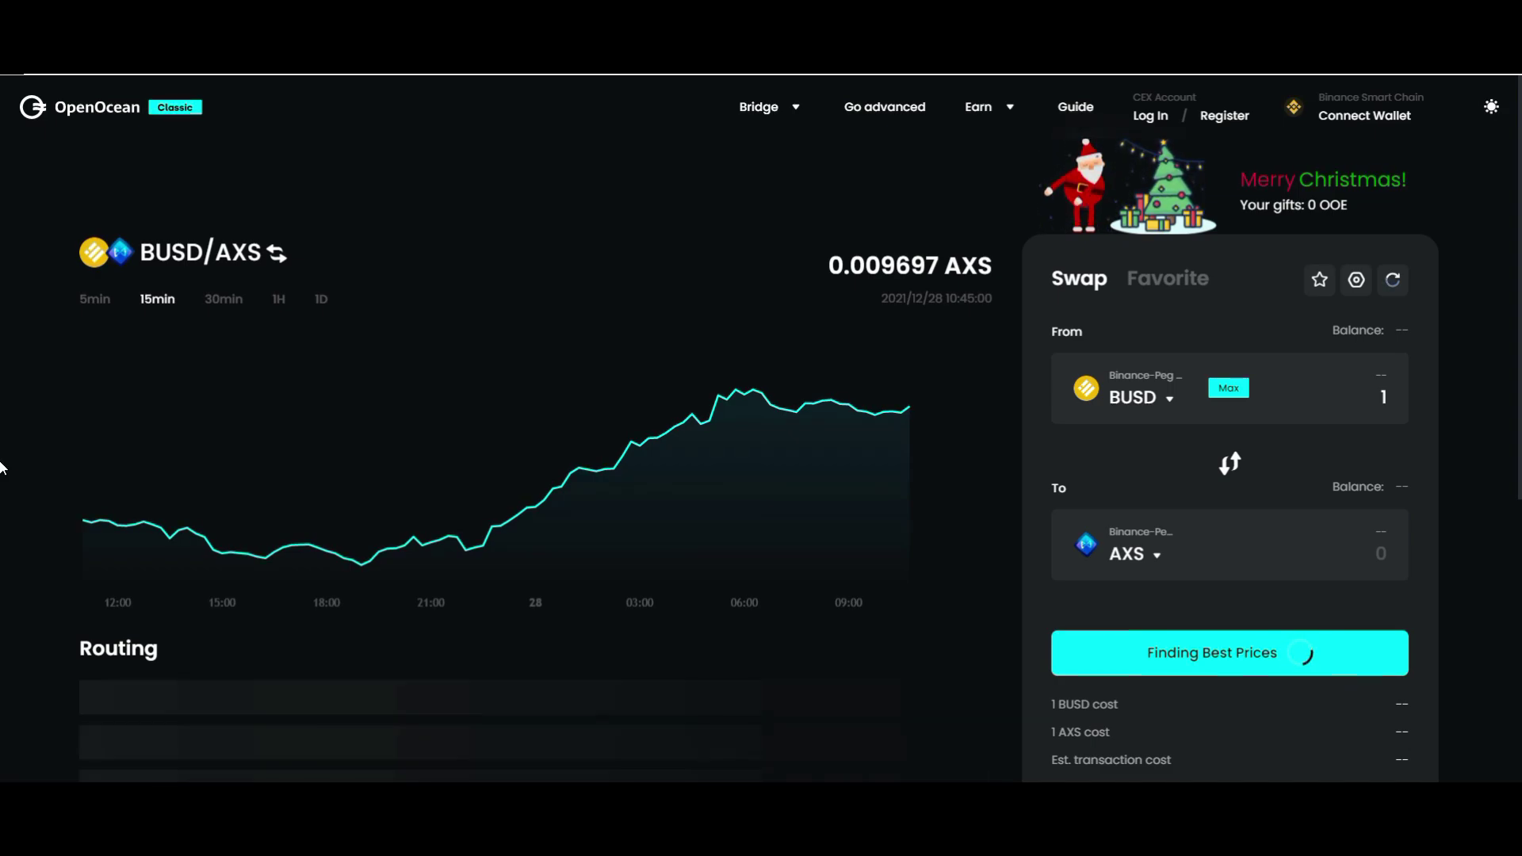
Connect a wallet on Binance Smart Chain and display the connected wallet's options.
click(1350, 119)
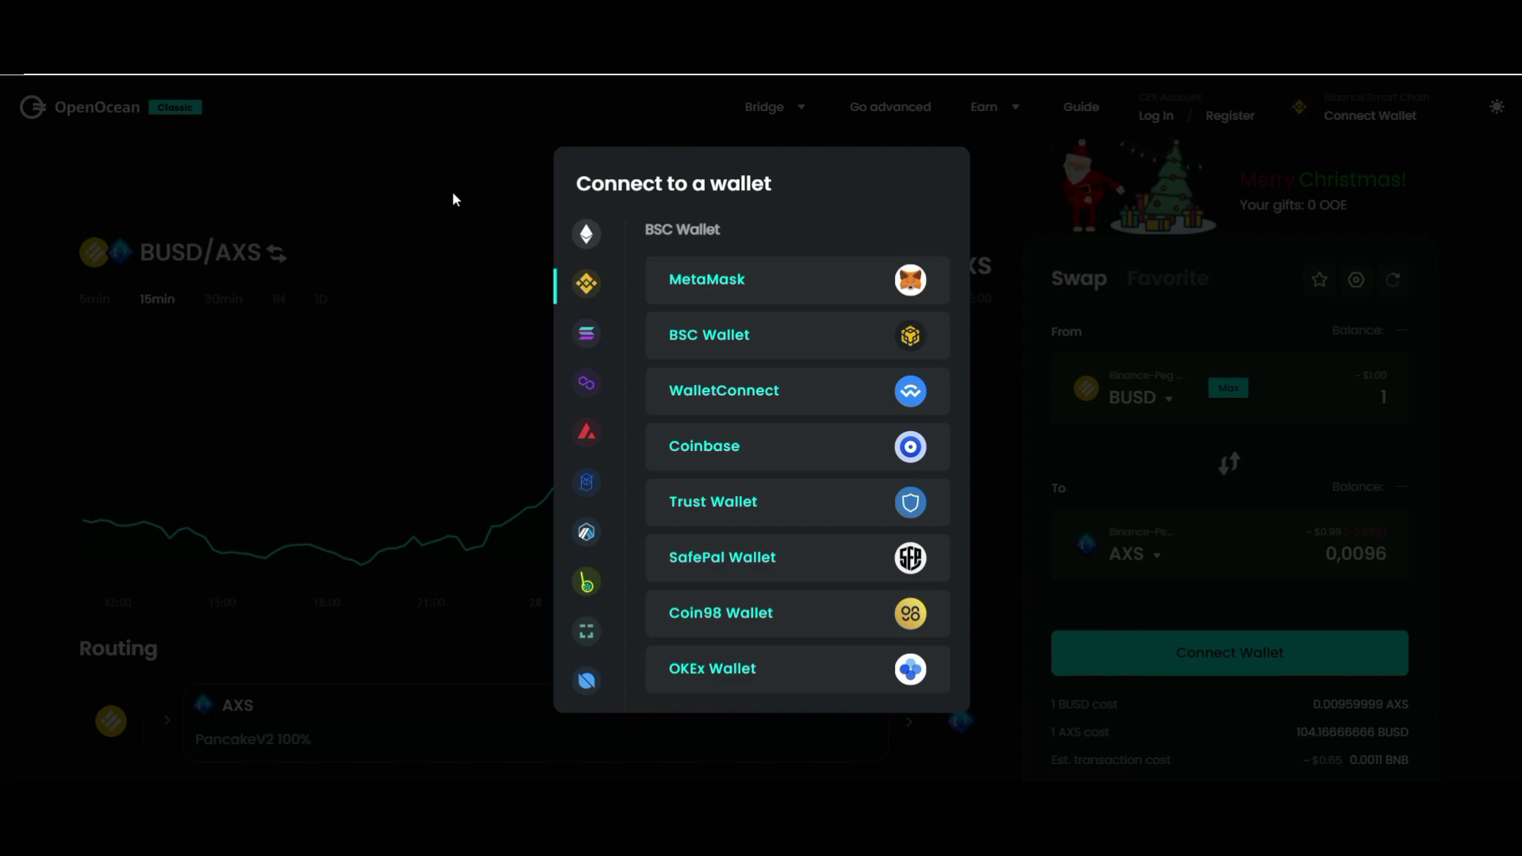
click(451, 192)
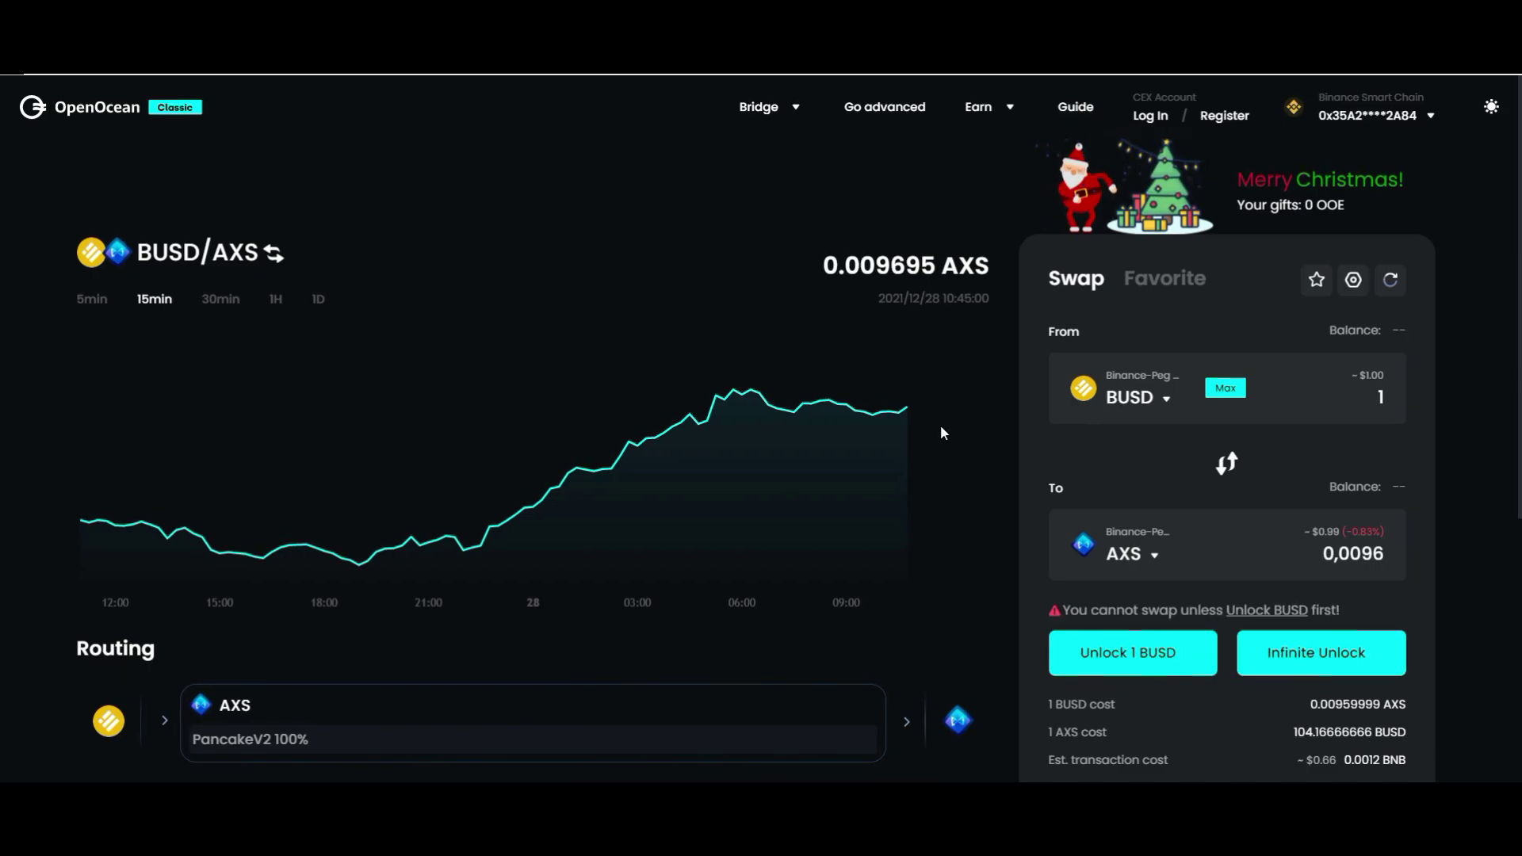
click(1357, 125)
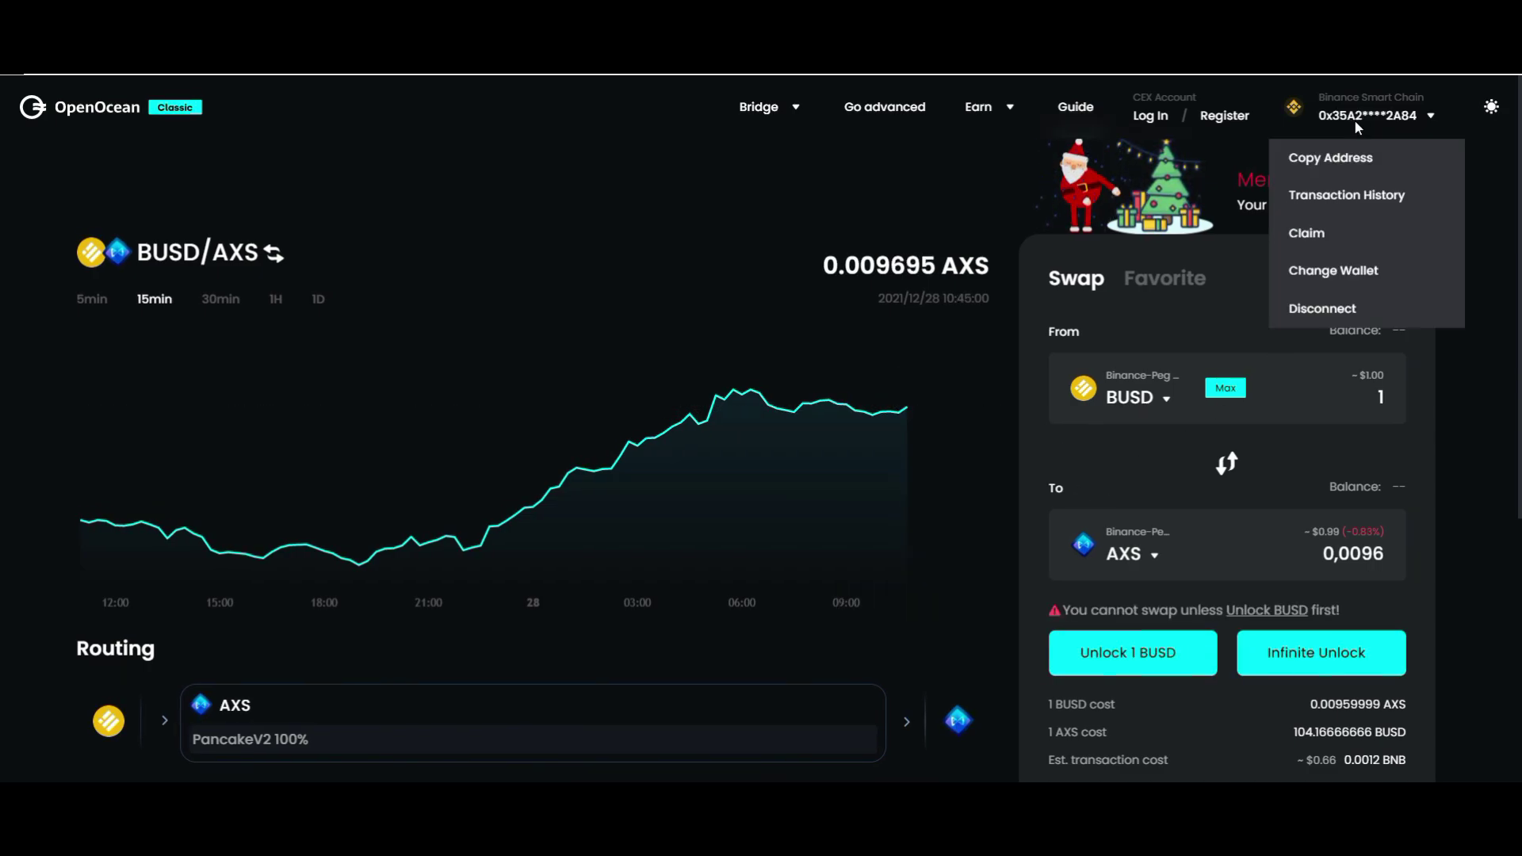
Check the tokens available to swap from, keep BUSD, and set the receiving token to BNB.
click(1163, 401)
click(1163, 402)
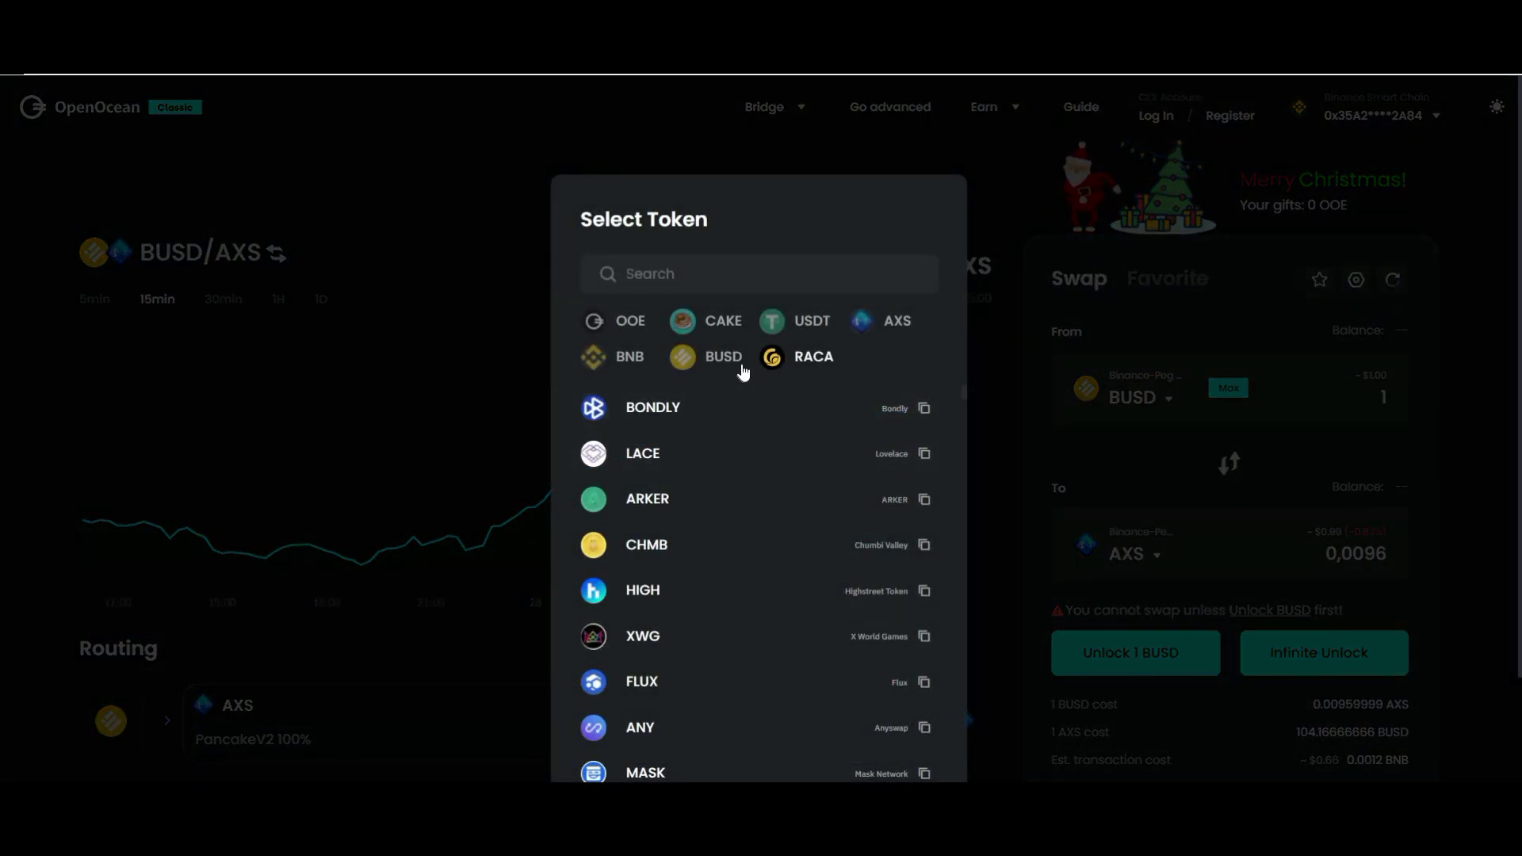
click(1003, 178)
scroll(1195, 444, down, 3)
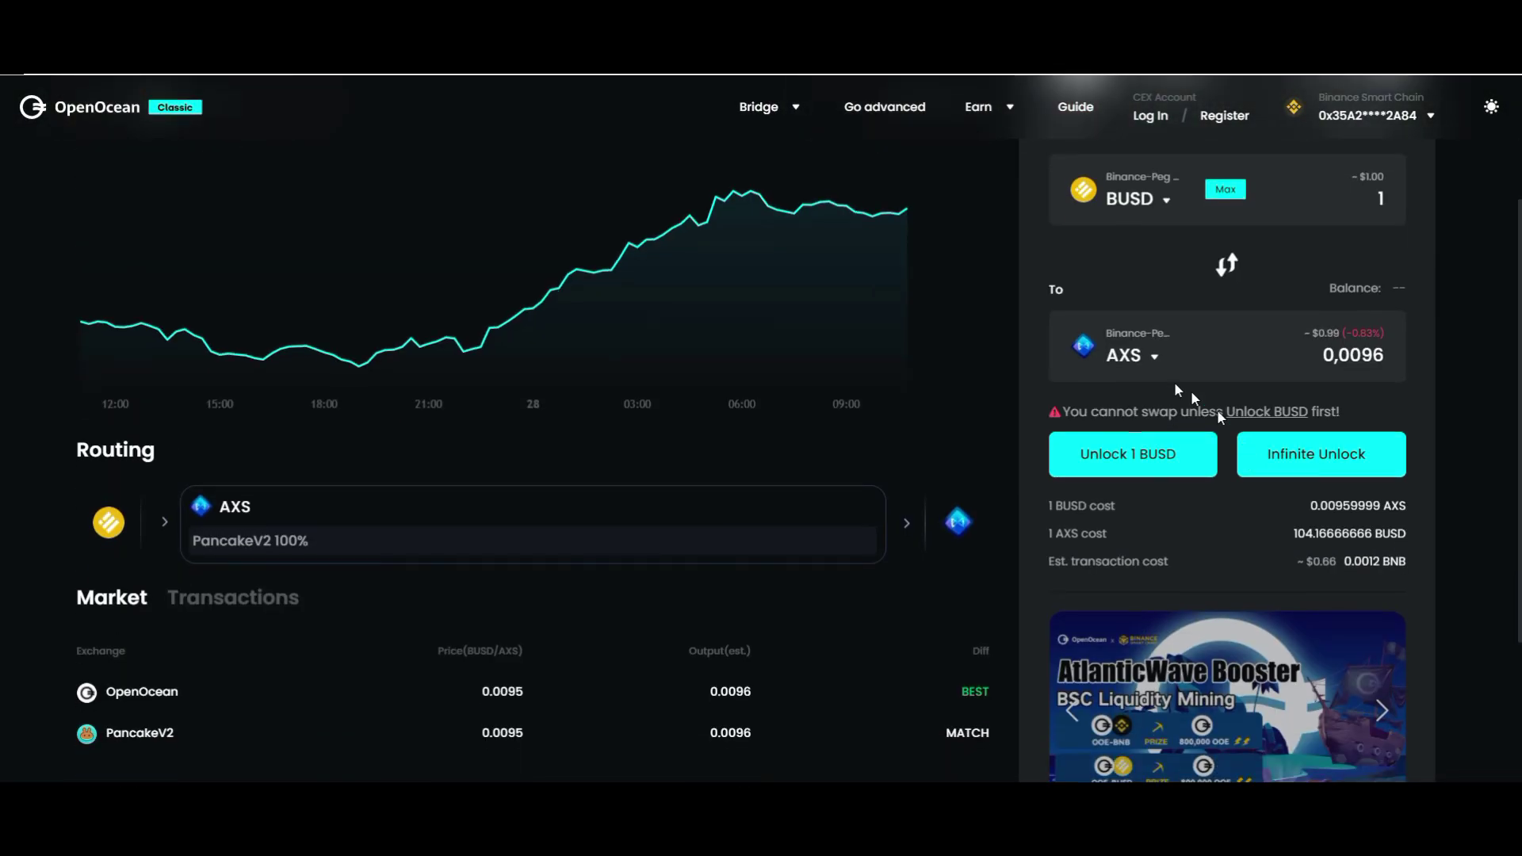
click(1119, 343)
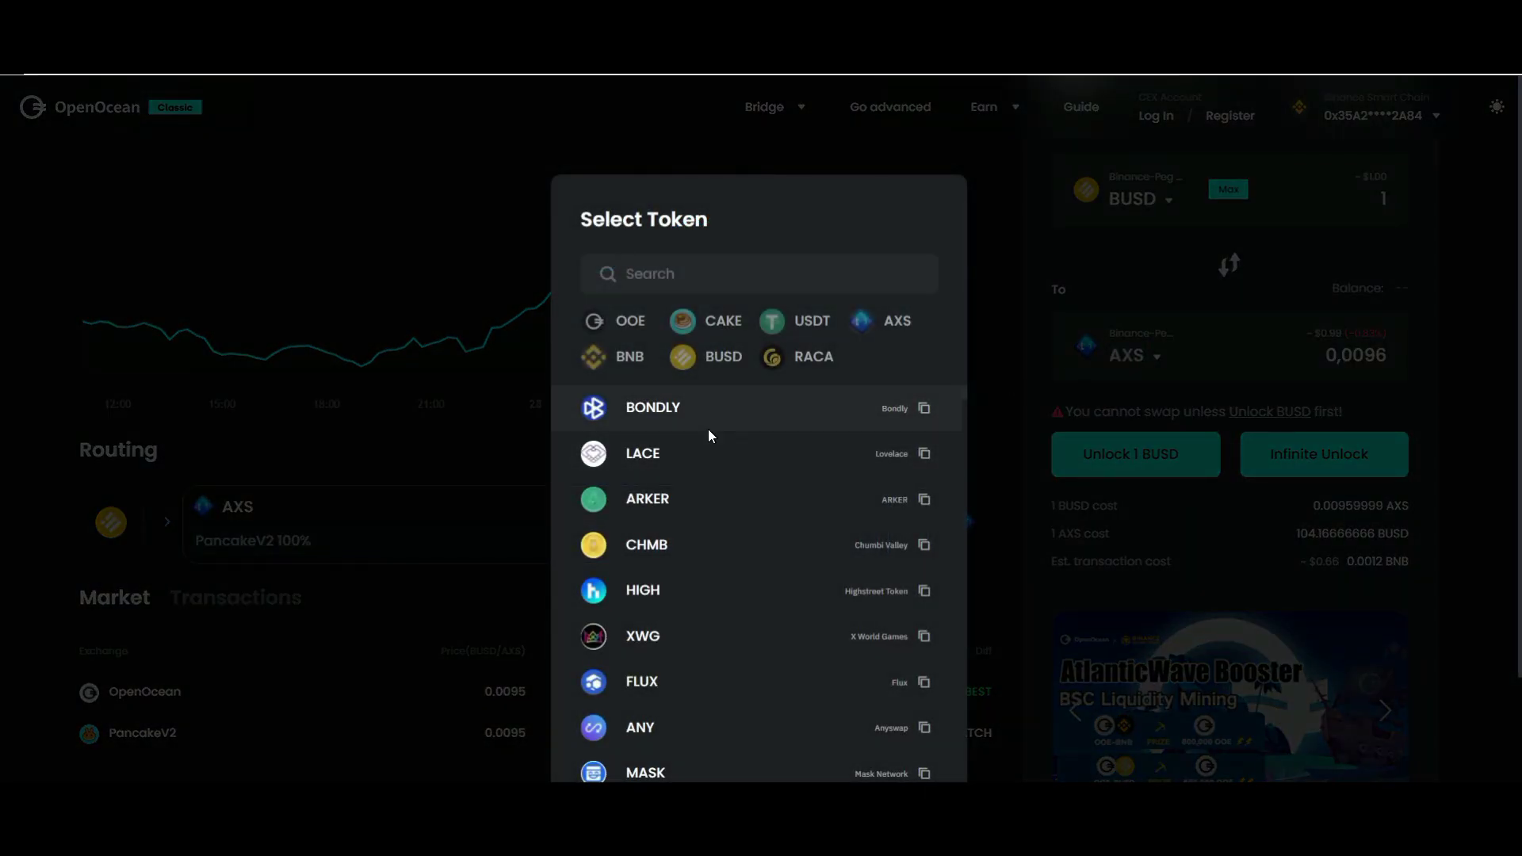
click(627, 356)
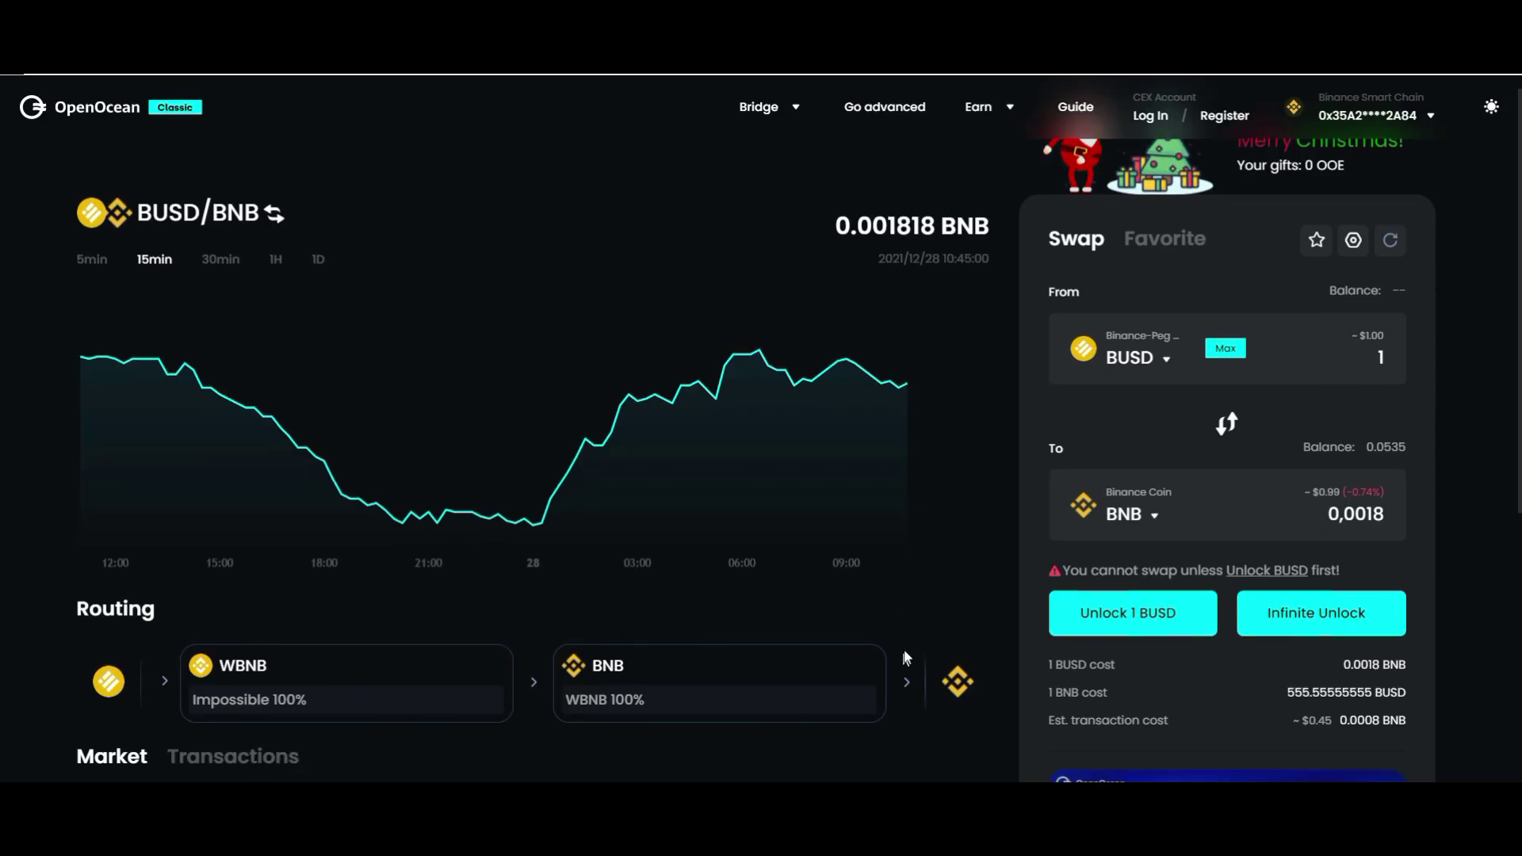
Examine the routing and the exchange price comparison for the BUSD/BNB swap.
scroll(865, 647, down, 4)
scroll(845, 610, down, 1)
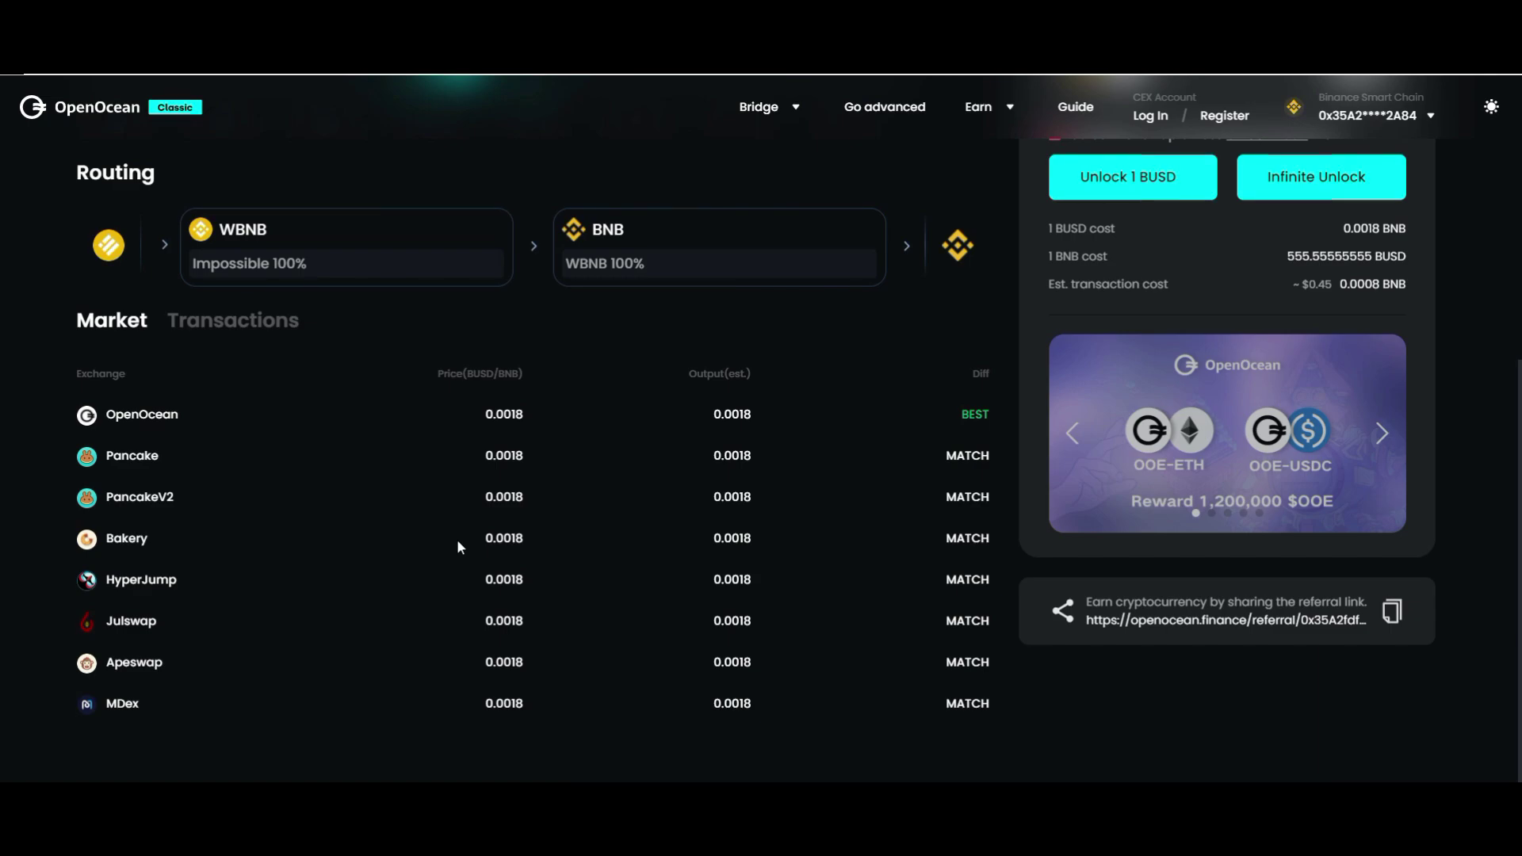
scroll(1298, 523, up, 6)
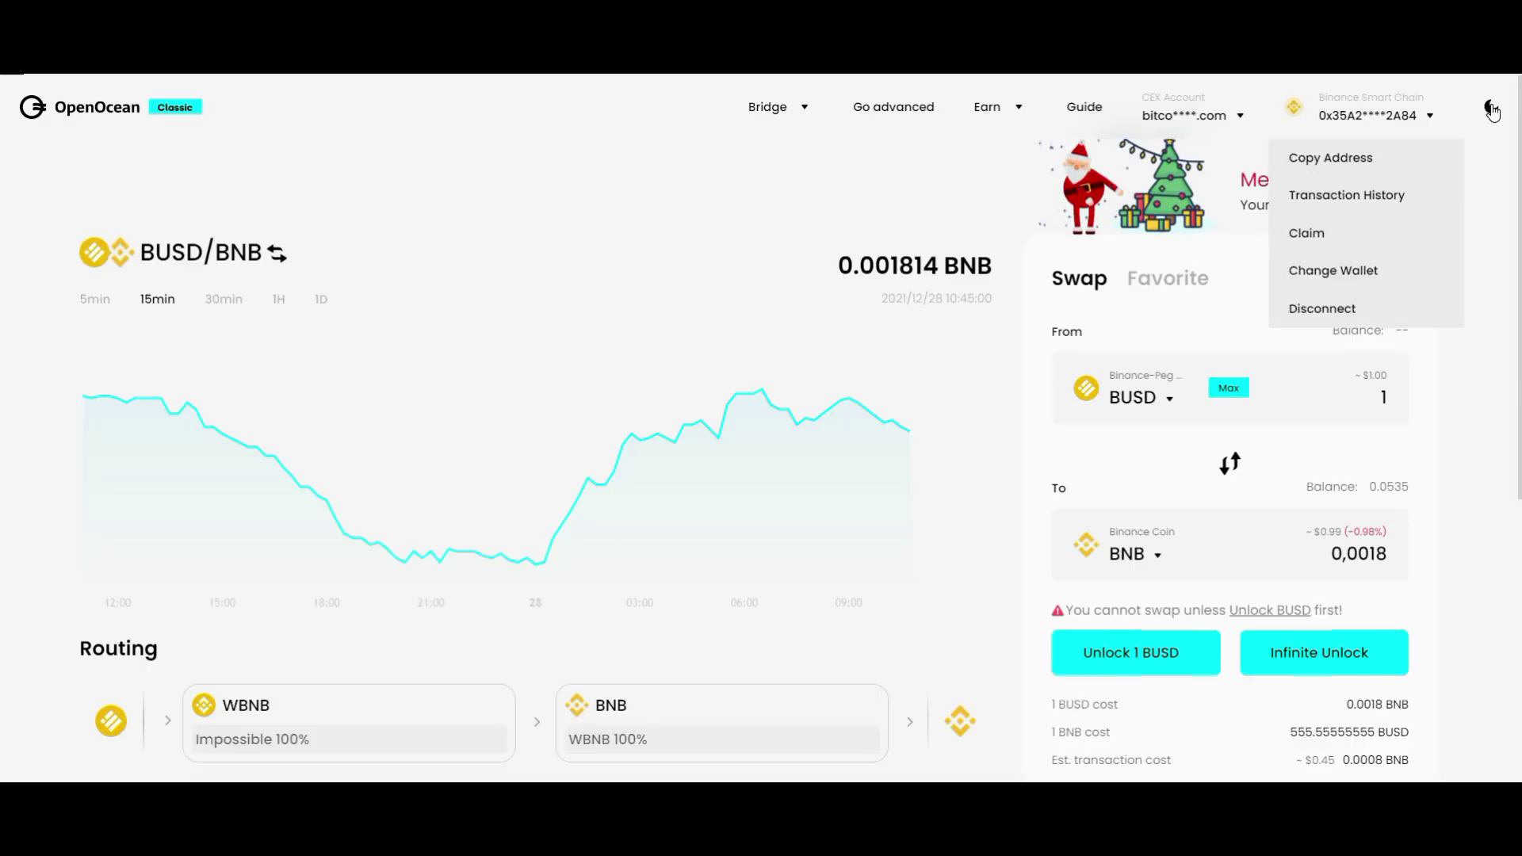
Toggle the site's theme between dark and light, finishing on the light theme.
click(1491, 107)
click(1491, 109)
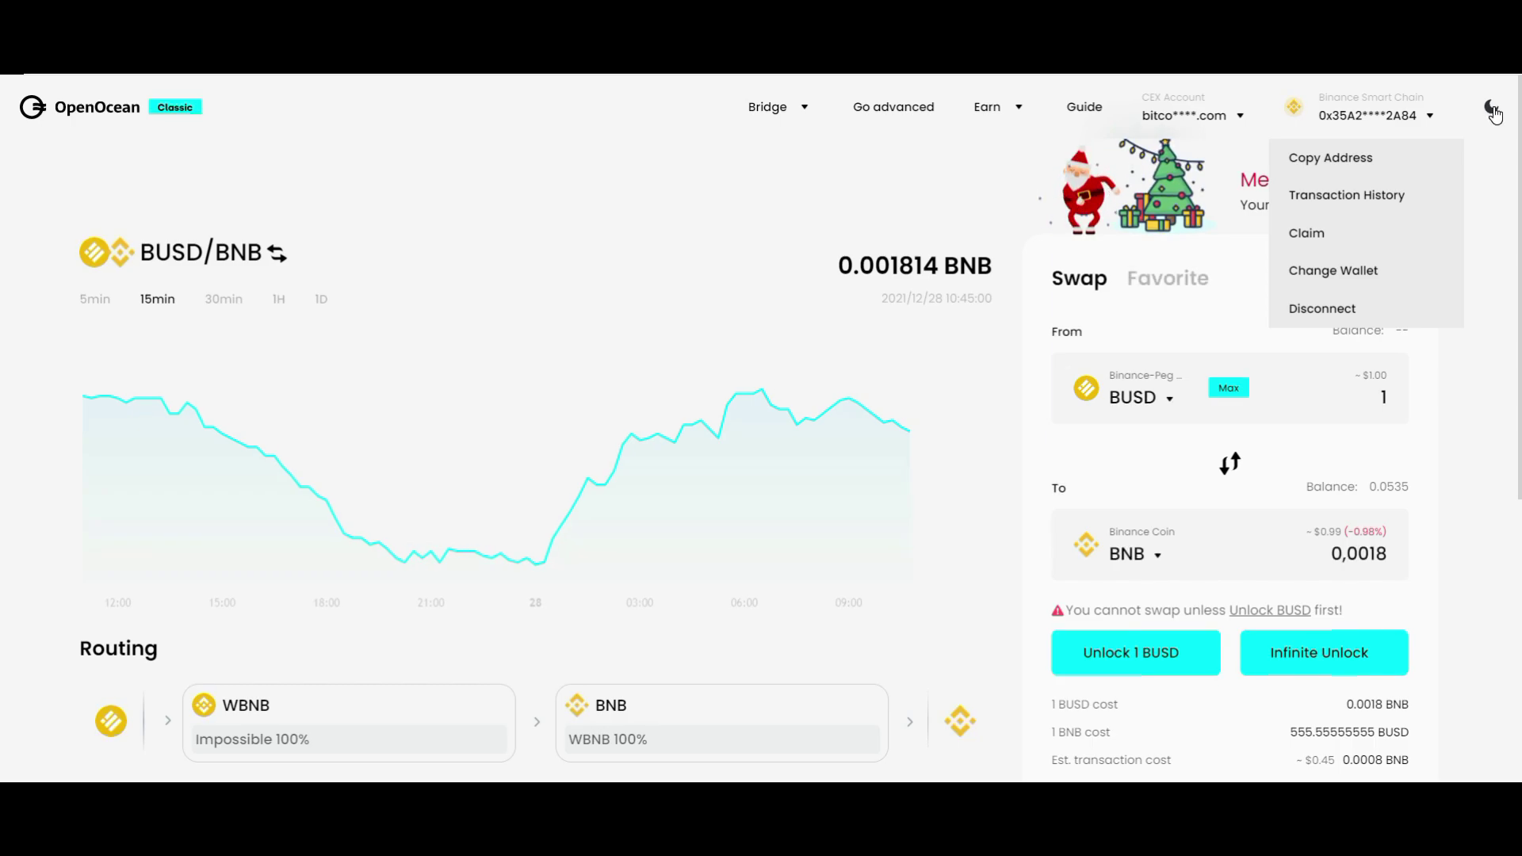
click(1494, 112)
click(1494, 113)
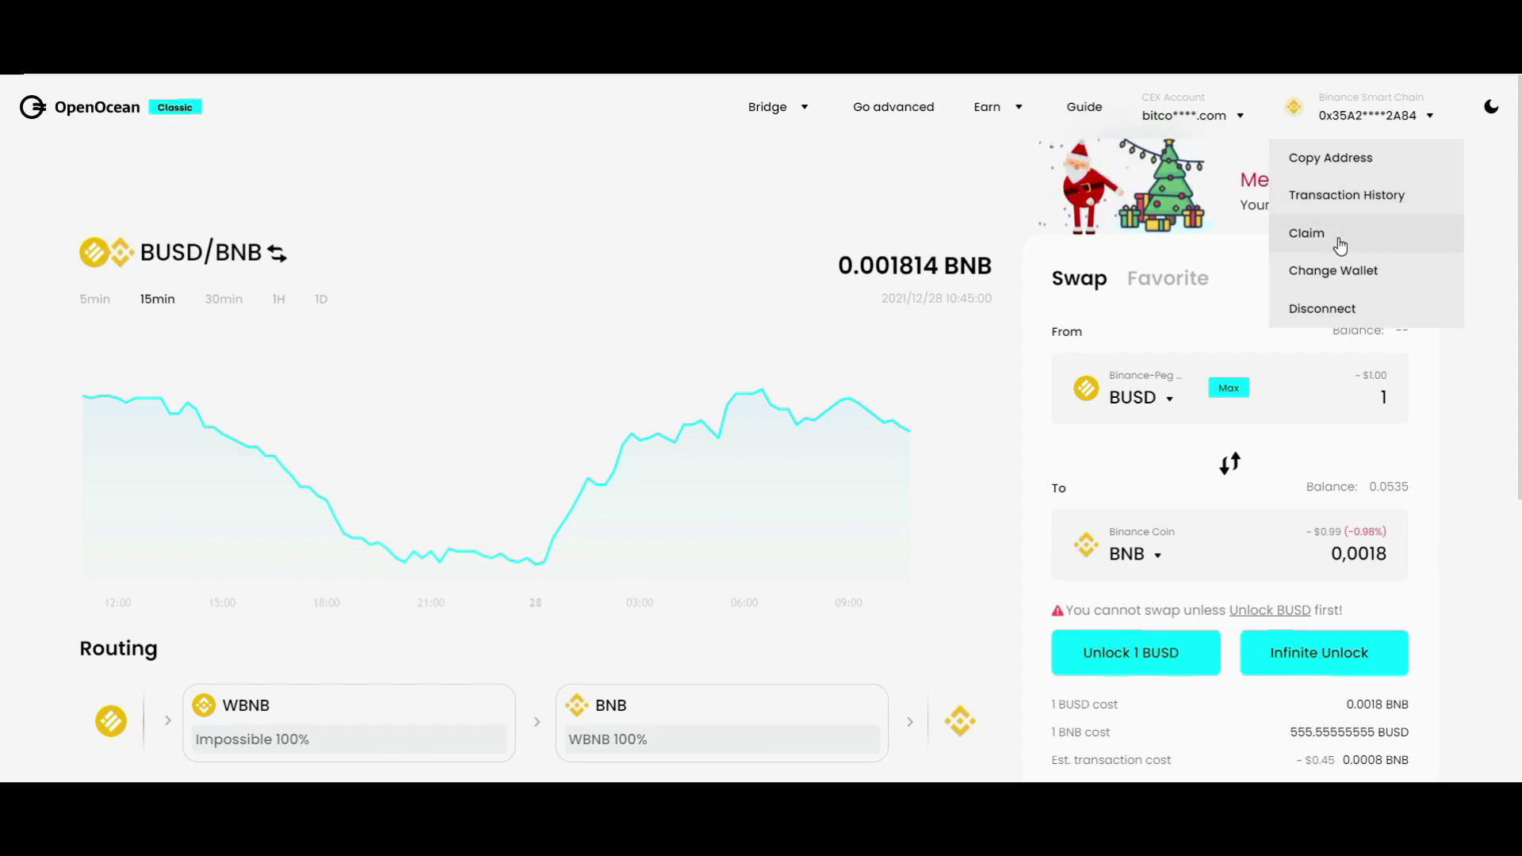
Open the wallet change dialog and look through the wallets supported on Solana, Polygon and Avalanche.
click(1367, 272)
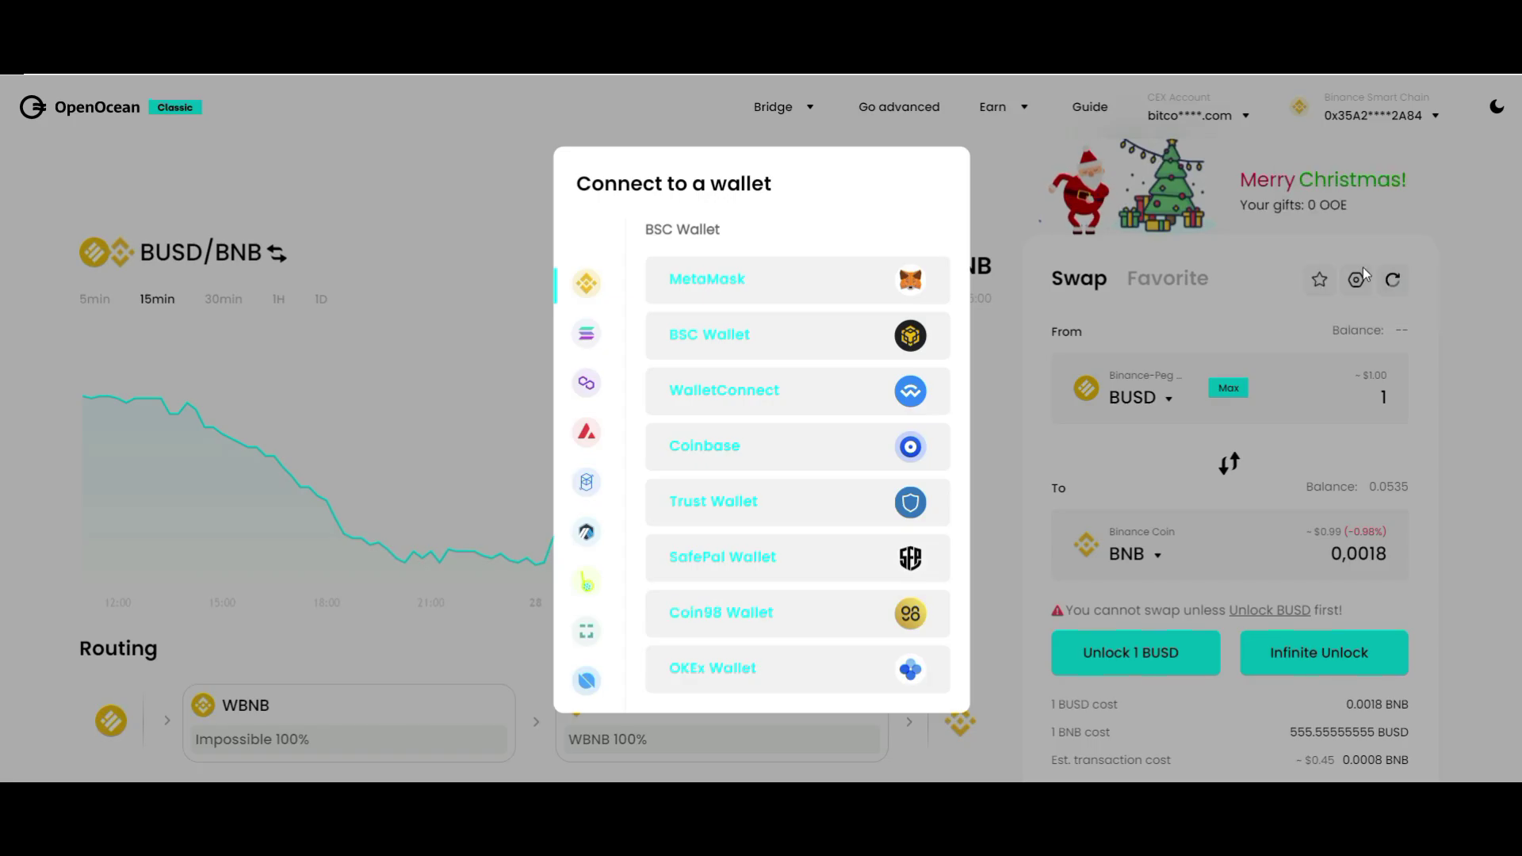
click(587, 334)
click(584, 389)
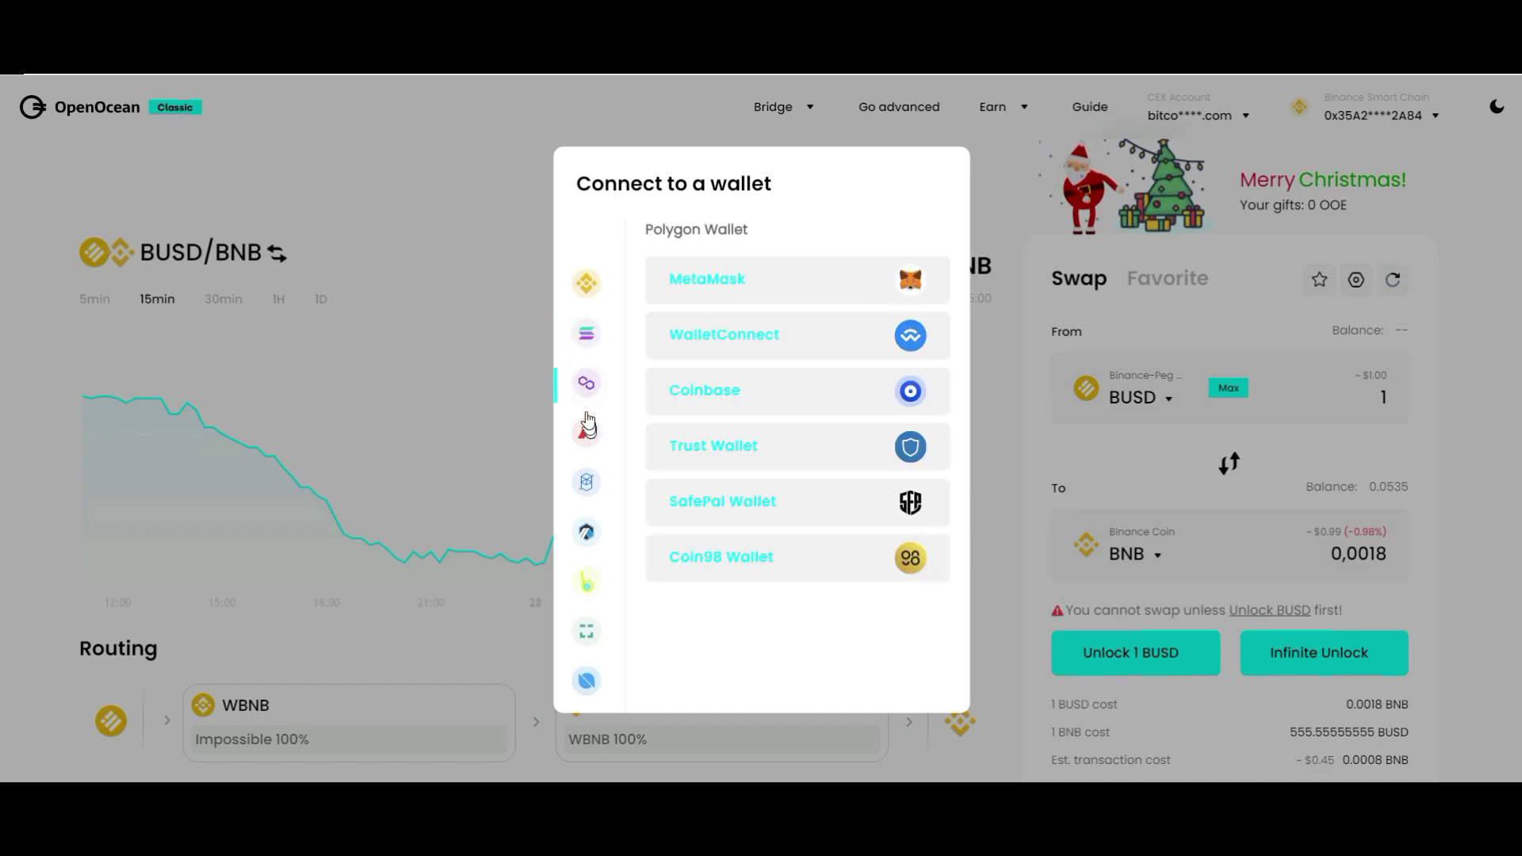
click(588, 434)
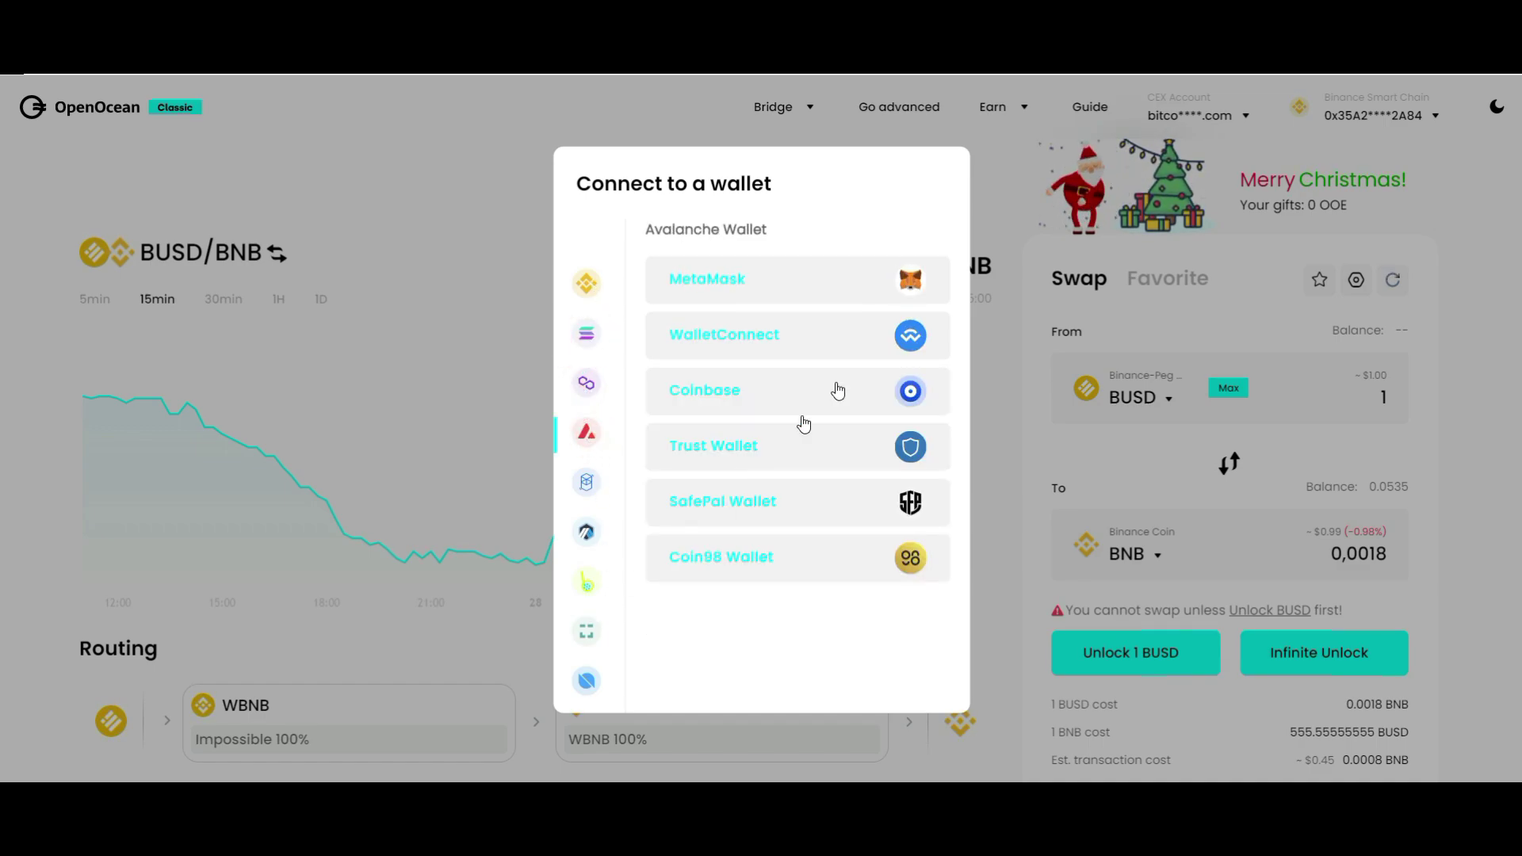
Leave the wallet selection and view the options offered for the CEX account, Earn and Bridge.
click(1192, 119)
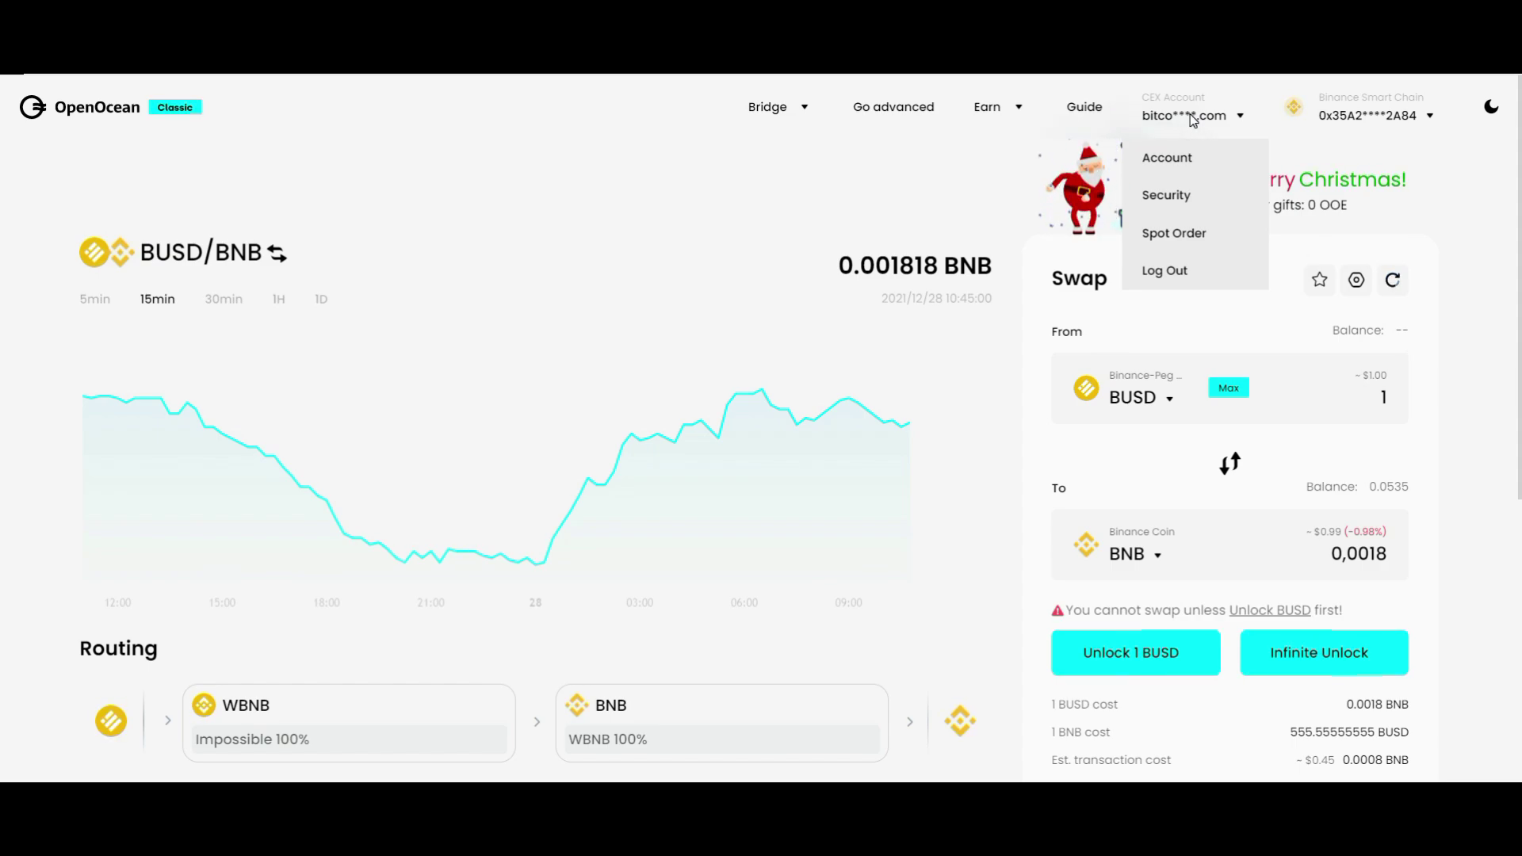
click(990, 125)
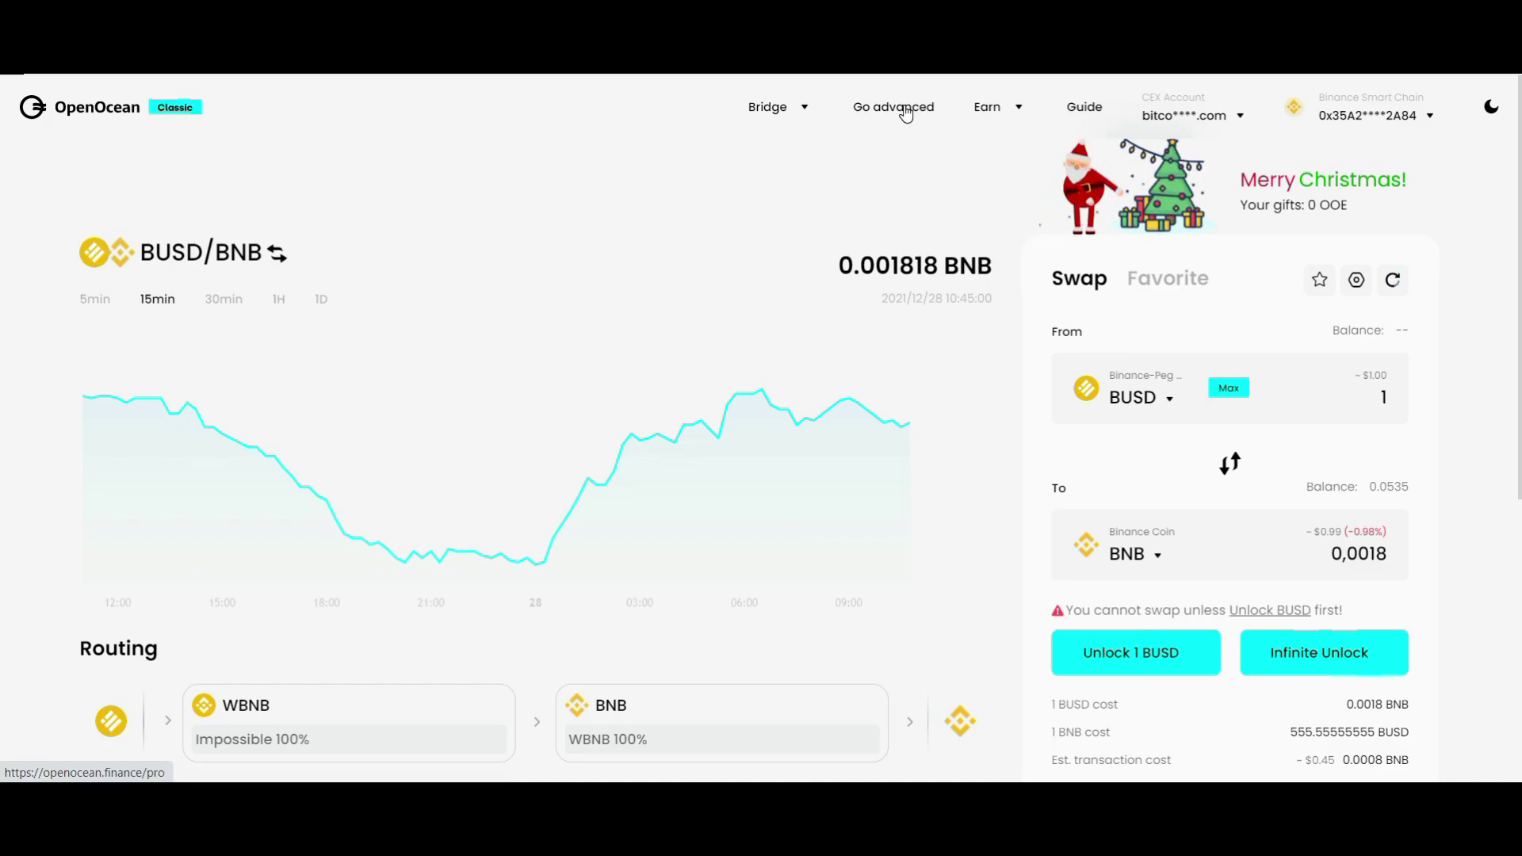
mouse_move(801, 115)
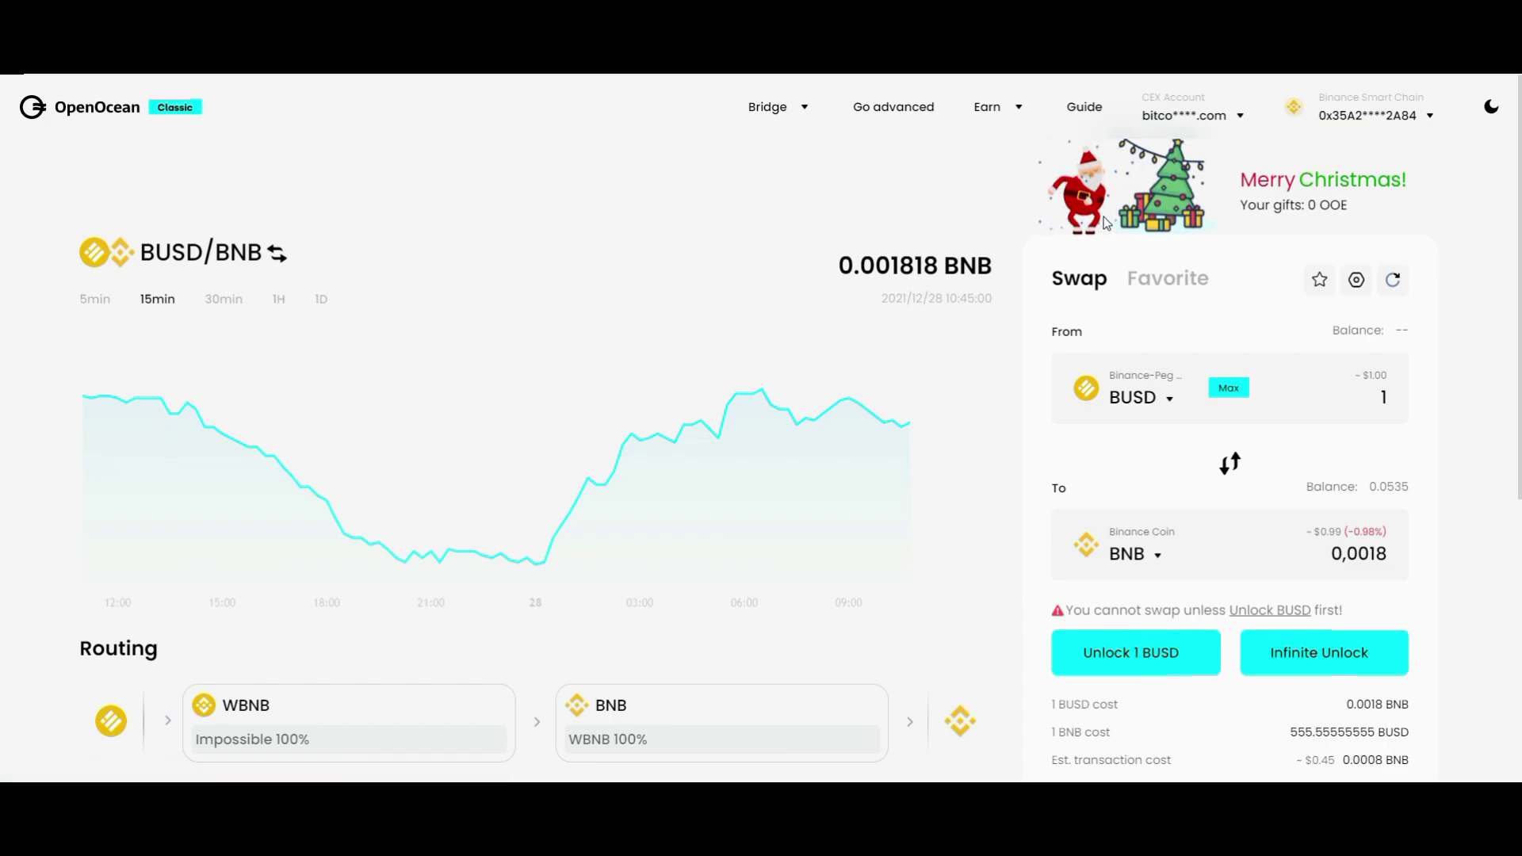
Examine the routing and exchange price comparison for swapping 1 BNB to USDT.
mouse_move(642, 453)
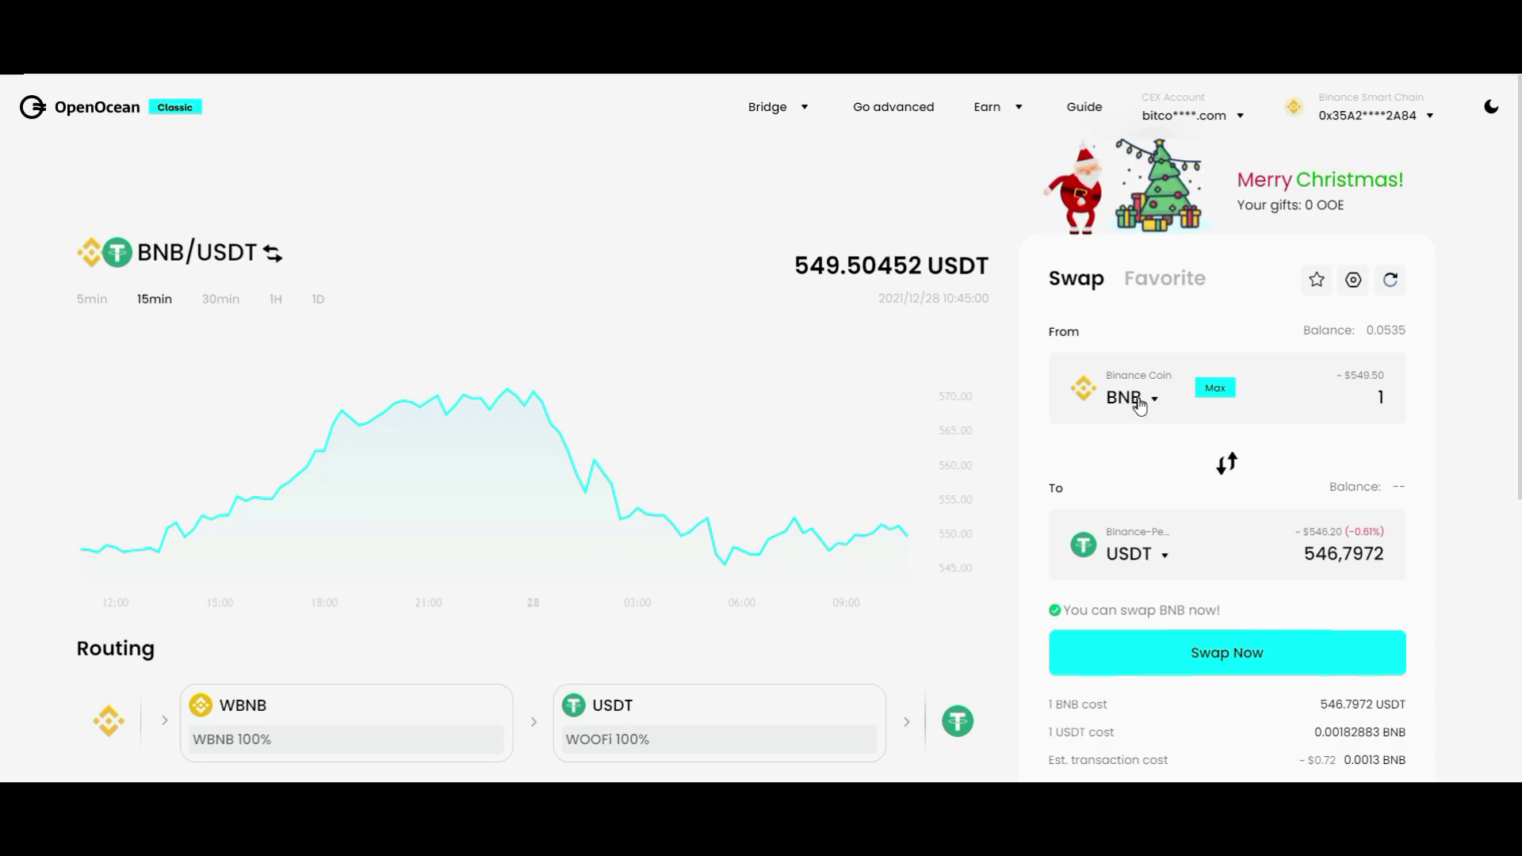
scroll(1149, 547, down, 4)
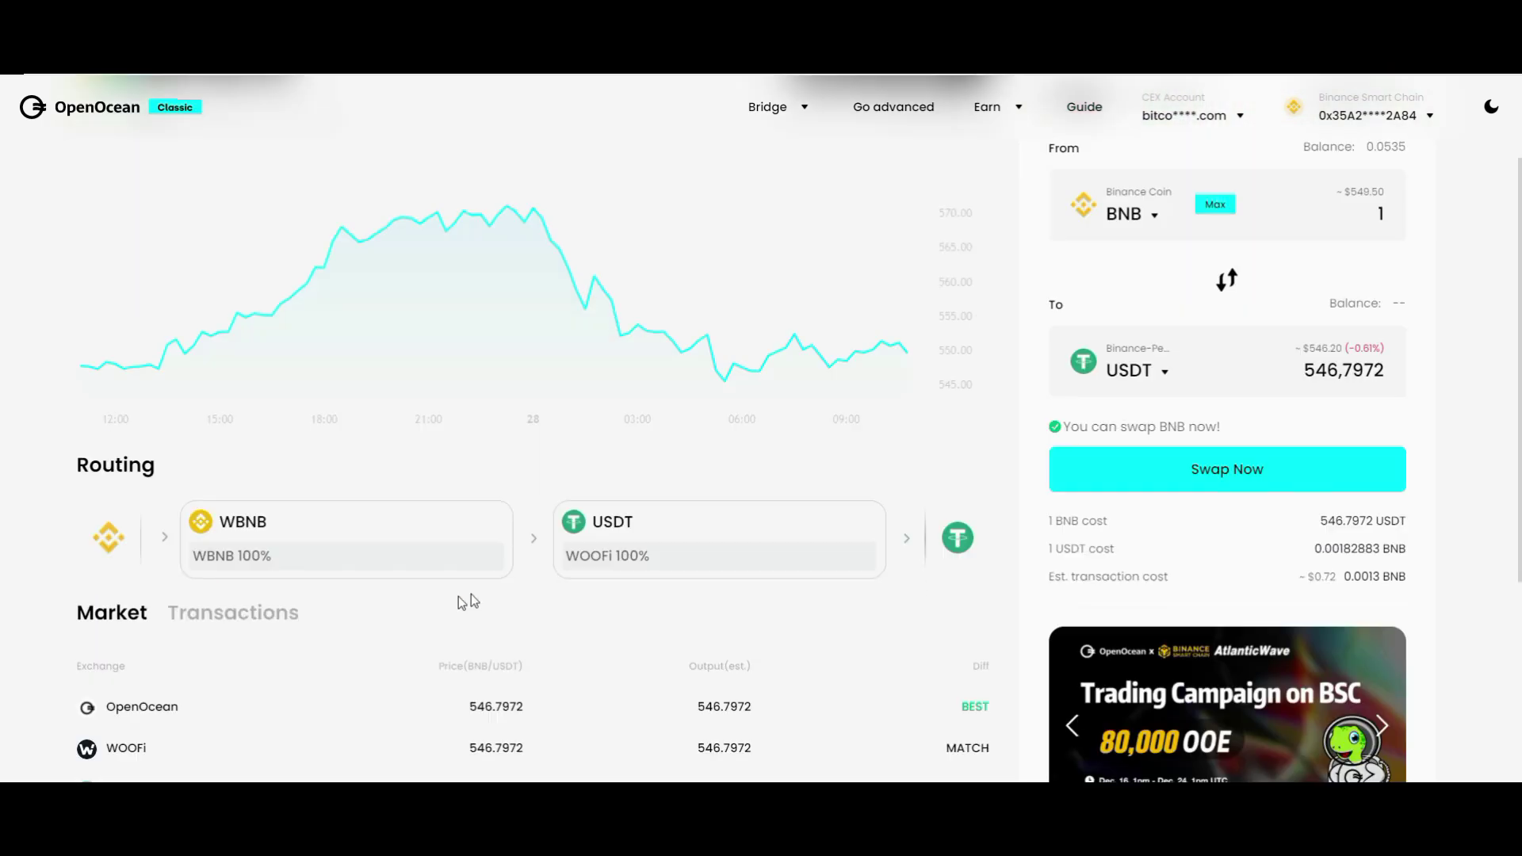
Compare the BNB/USDT market prices across the listed exchanges with the swap's output and estimated transaction cost.
scroll(226, 610, down, 2)
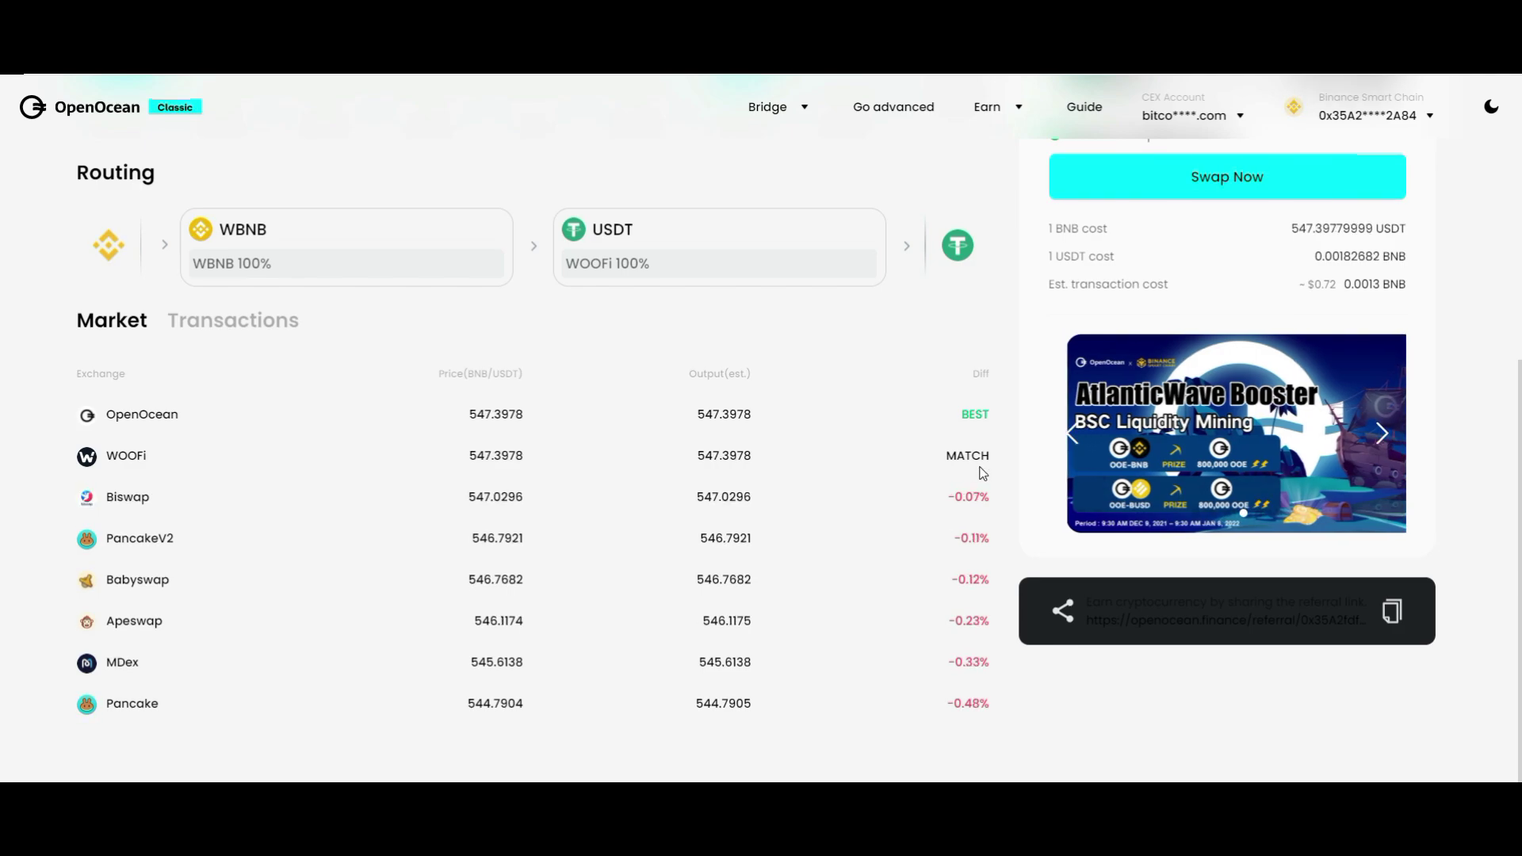
scroll(1174, 491, up, 4)
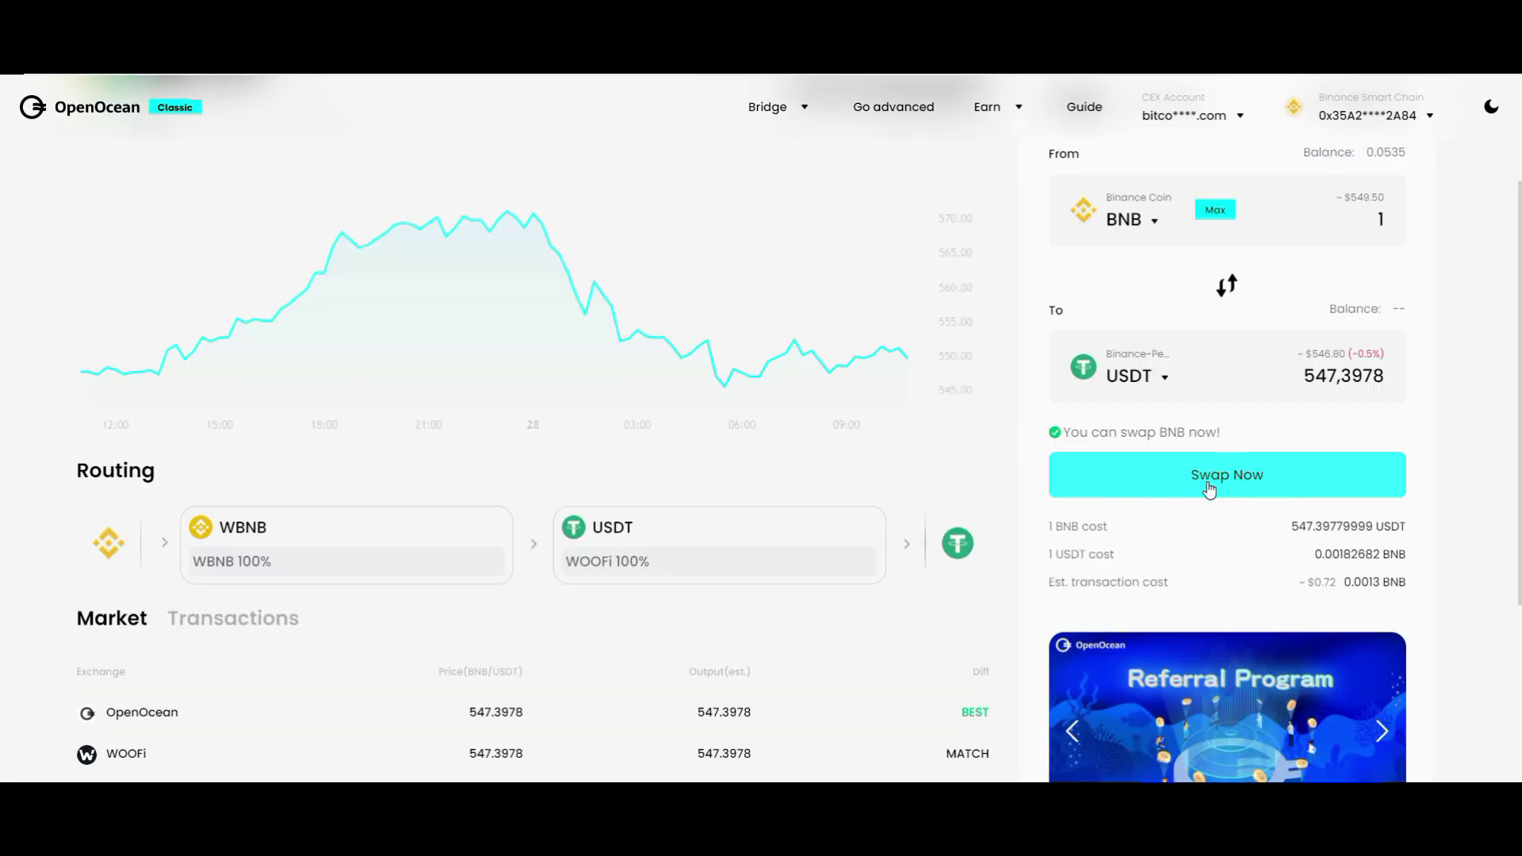
scroll(1368, 585, up, 3)
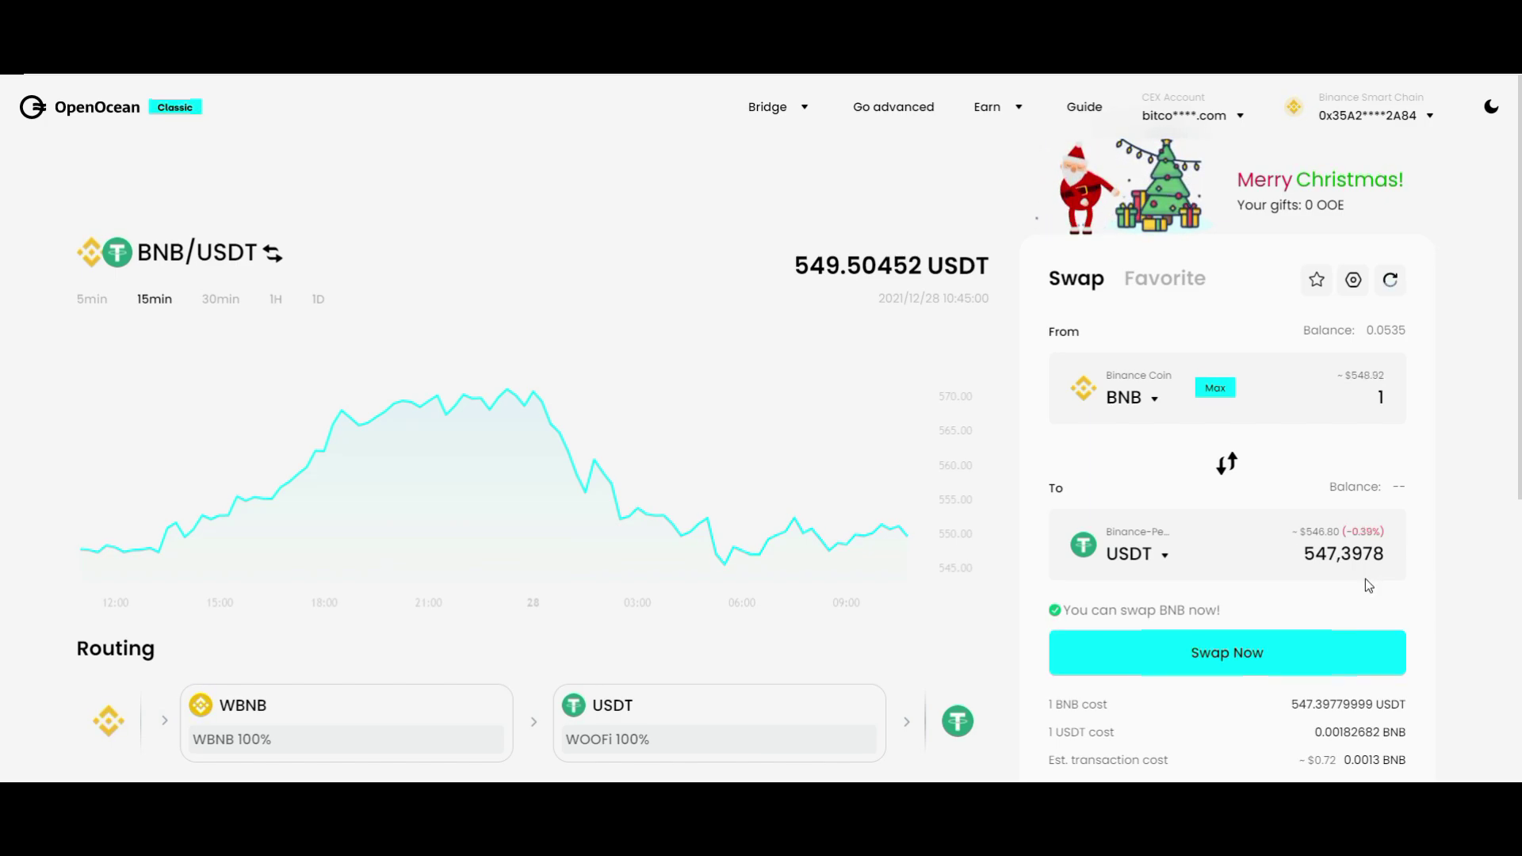
scroll(1365, 585, down, 5)
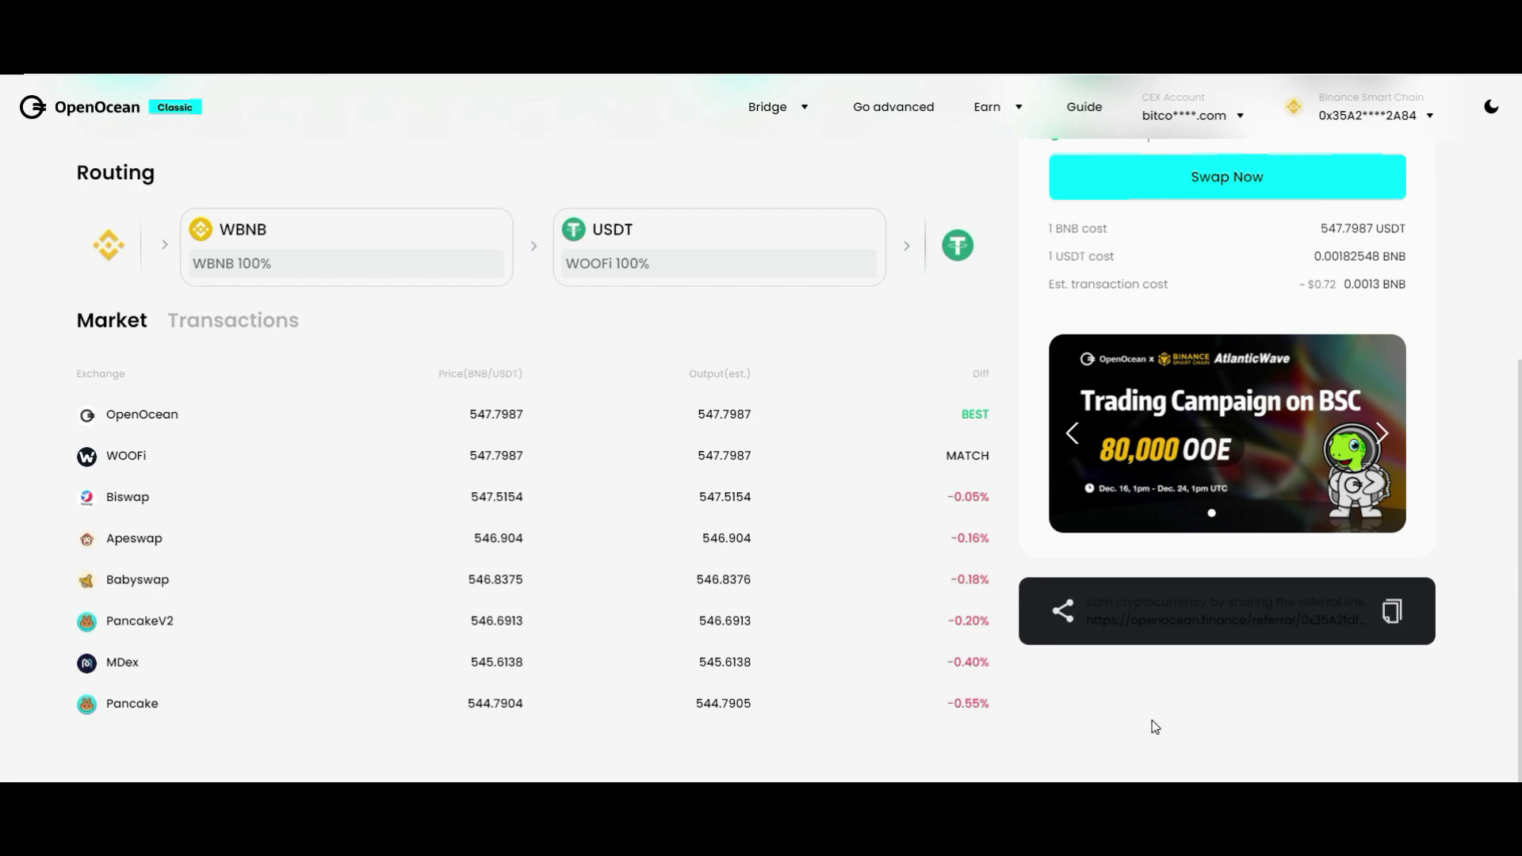
scroll(1344, 316, up, 6)
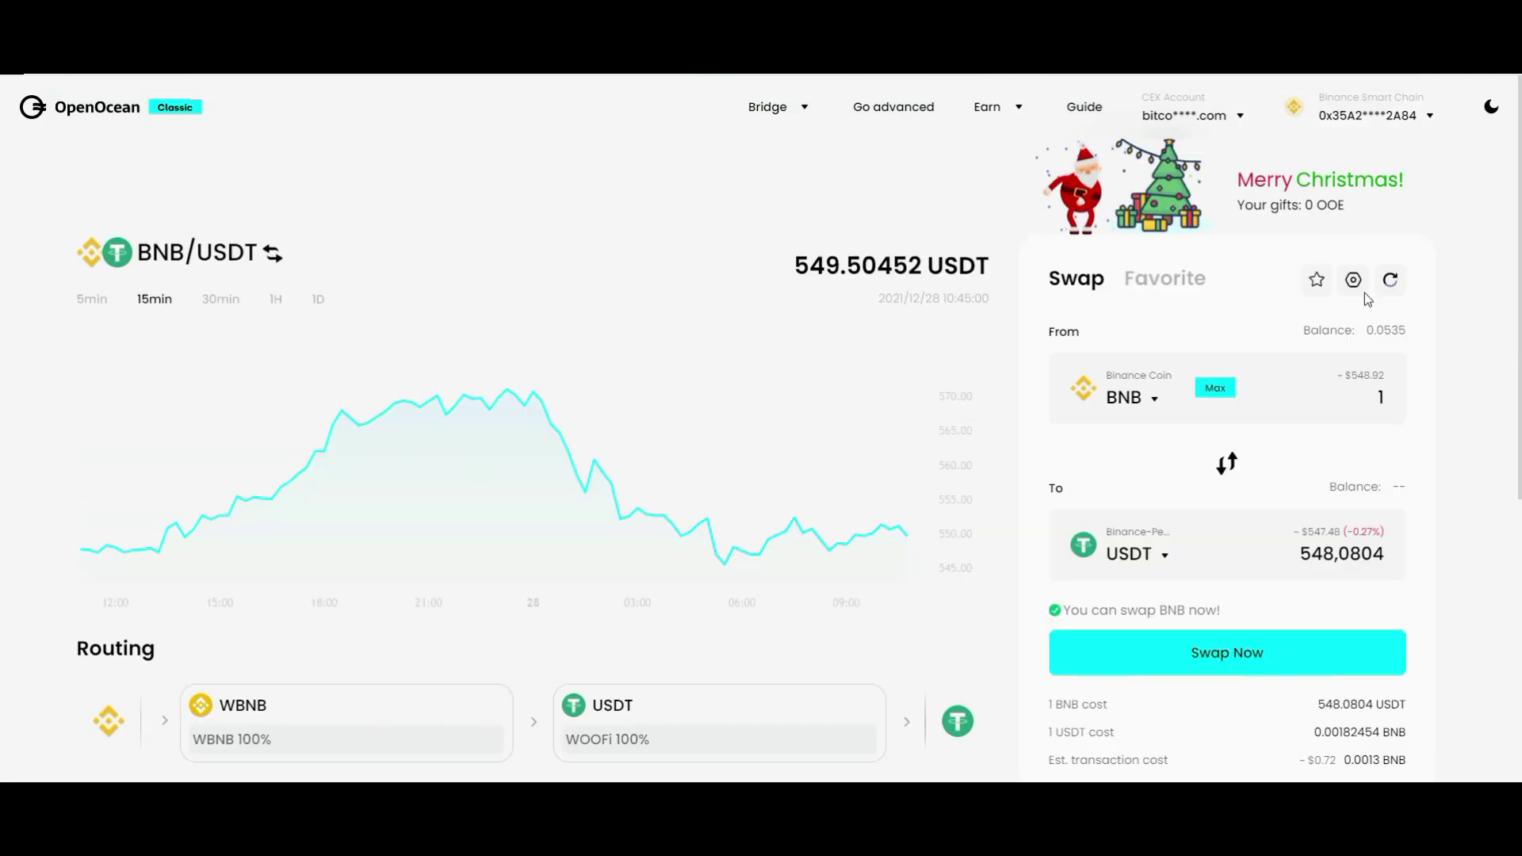
Open the advanced swap settings and review the DEXes used for spreading trades and the custom token option.
click(1352, 280)
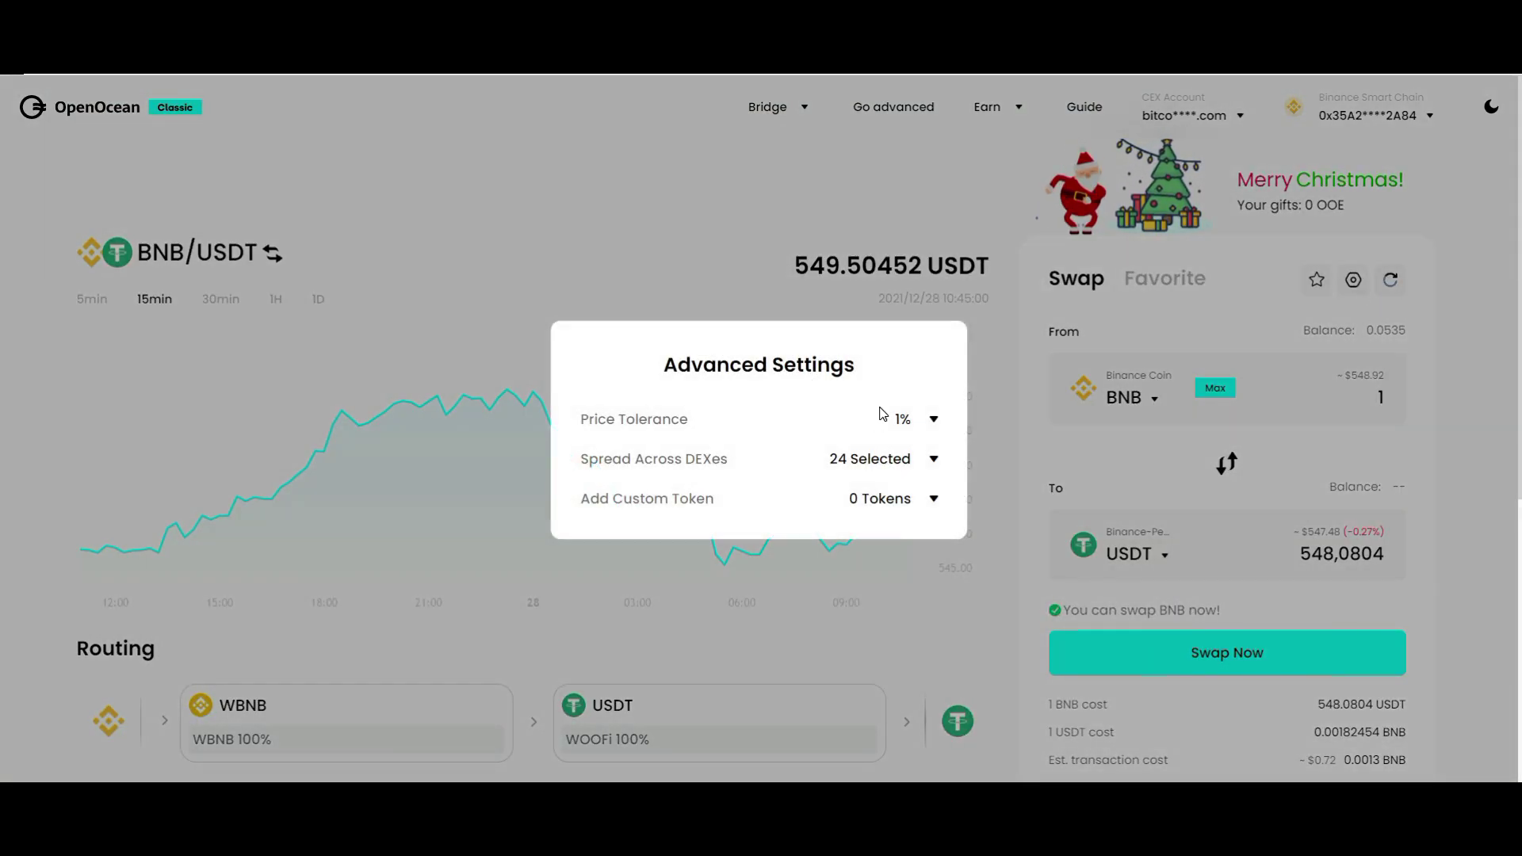
click(933, 468)
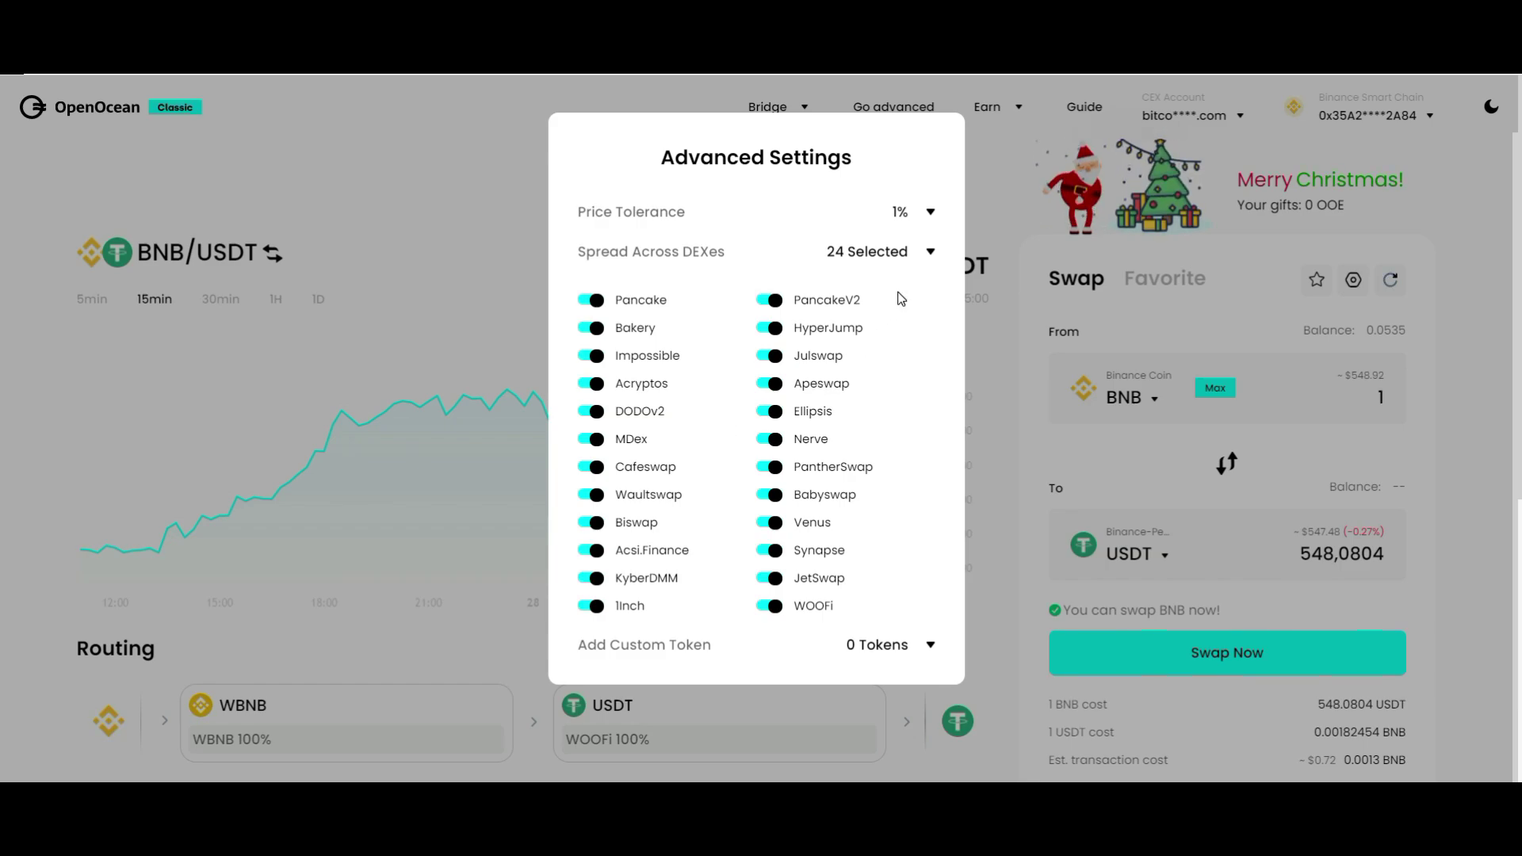
click(930, 644)
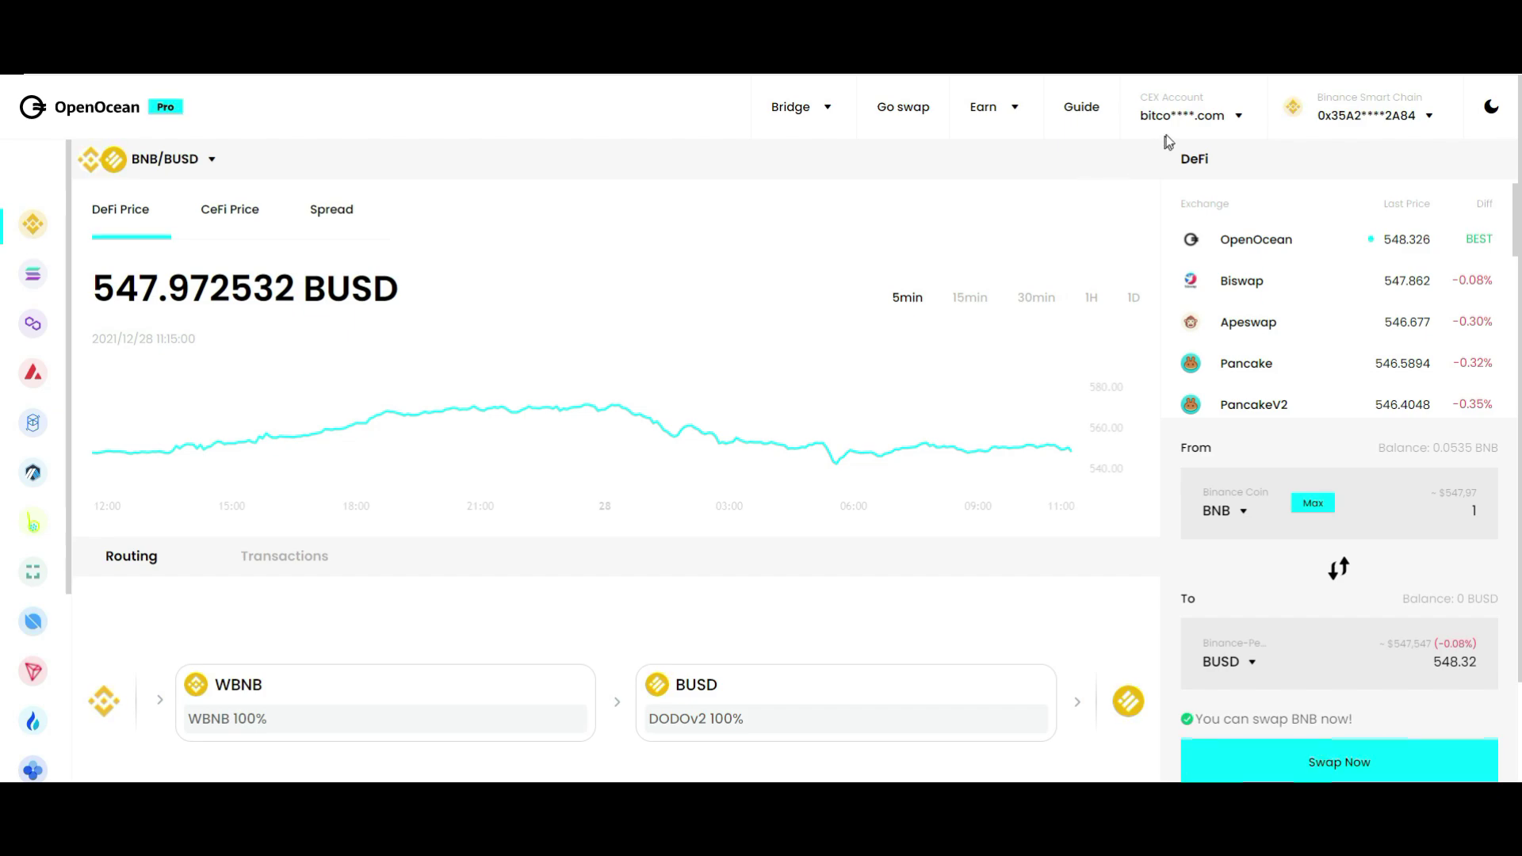
Browse the Earn pools and the Binance Smart Chain farms, expanding the OOE-BNB farm's harvest and staking details.
mouse_move(1178, 123)
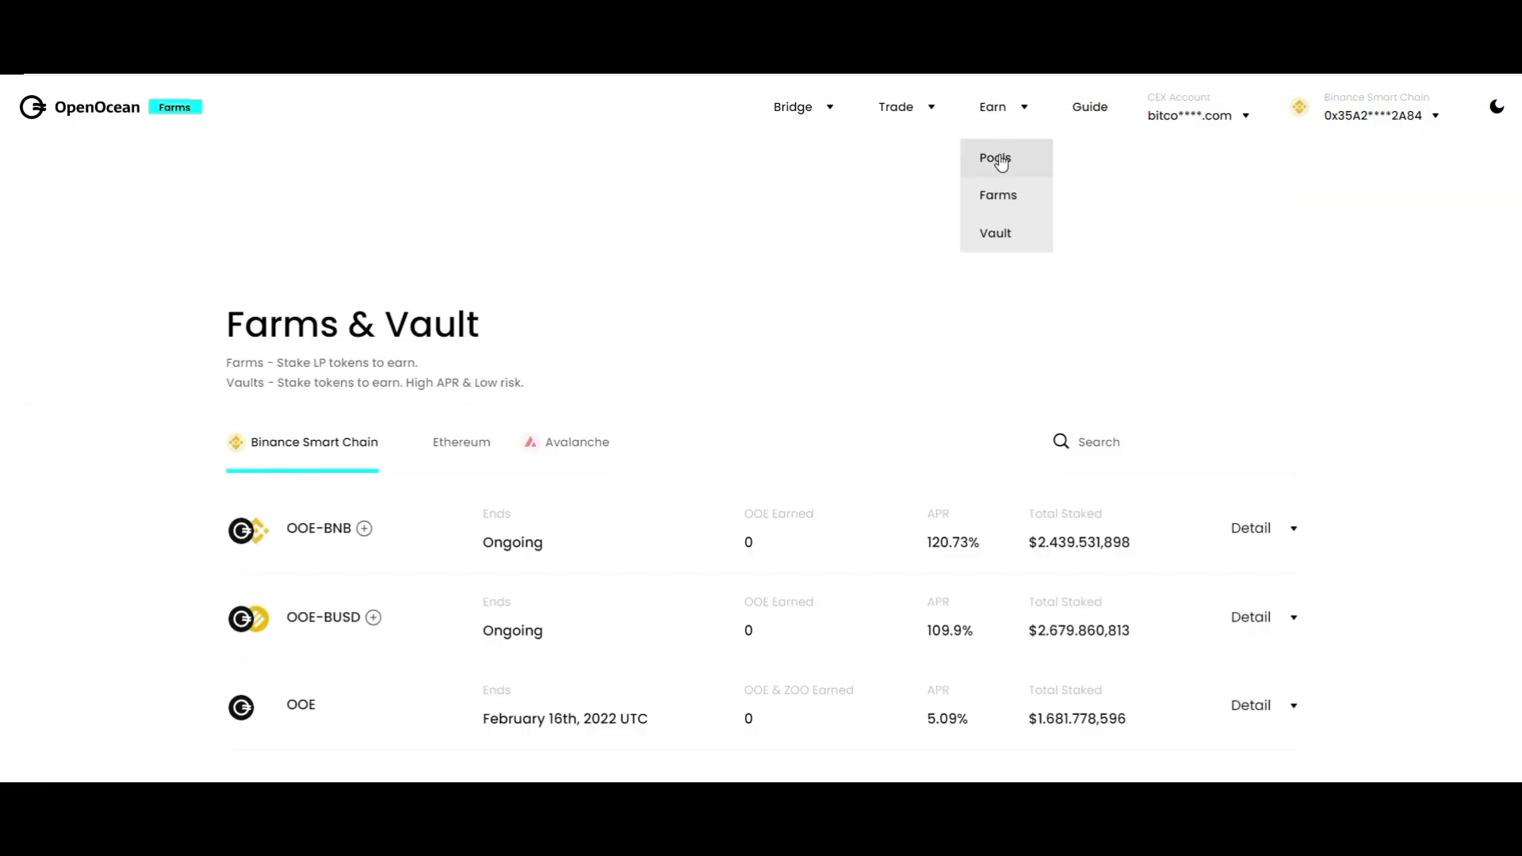
click(999, 158)
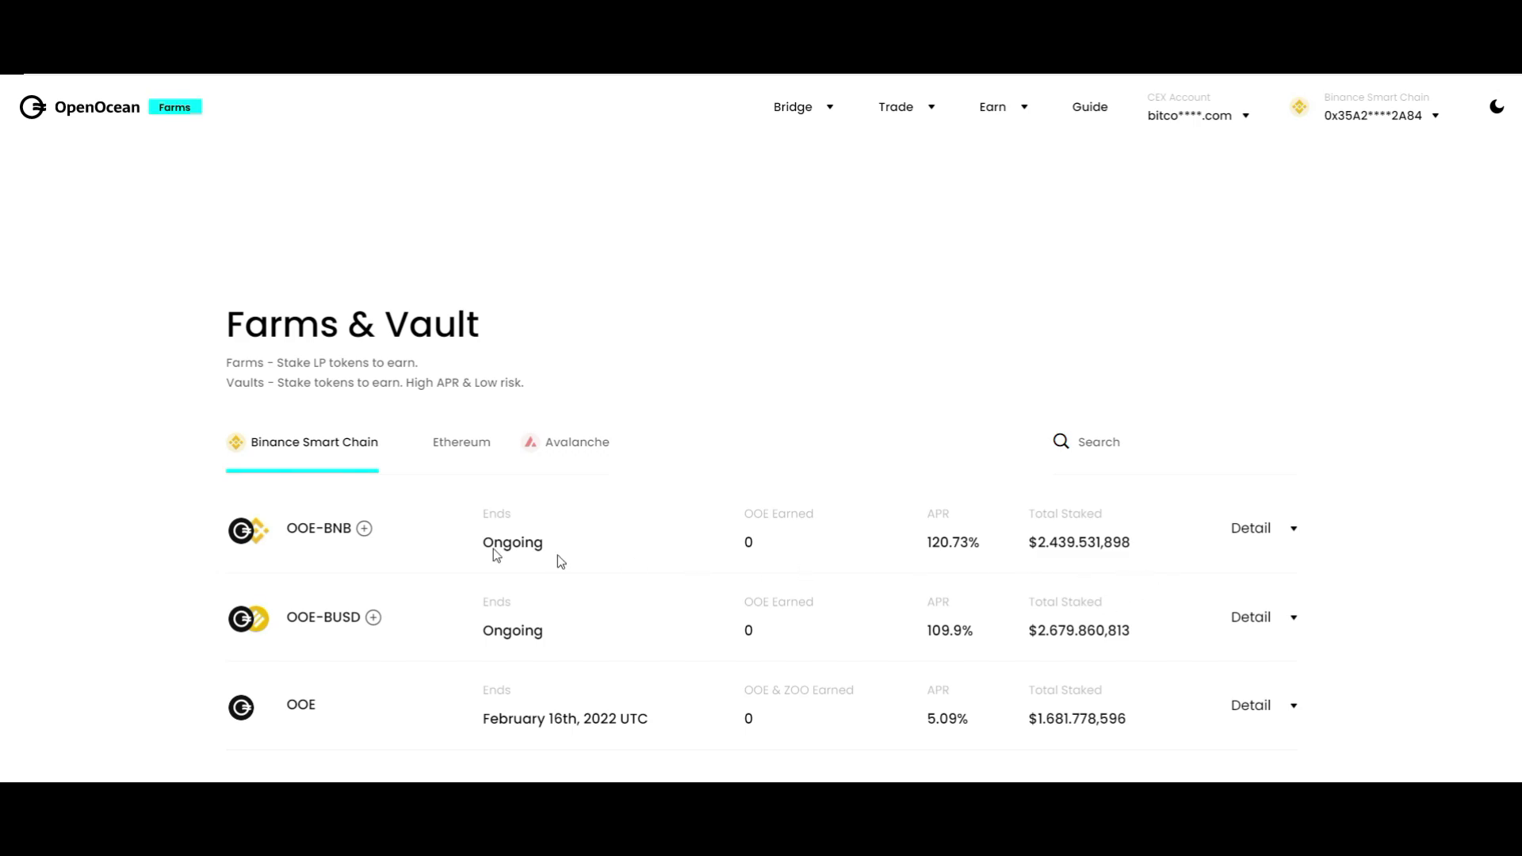
click(363, 531)
scroll(444, 428, down, 2)
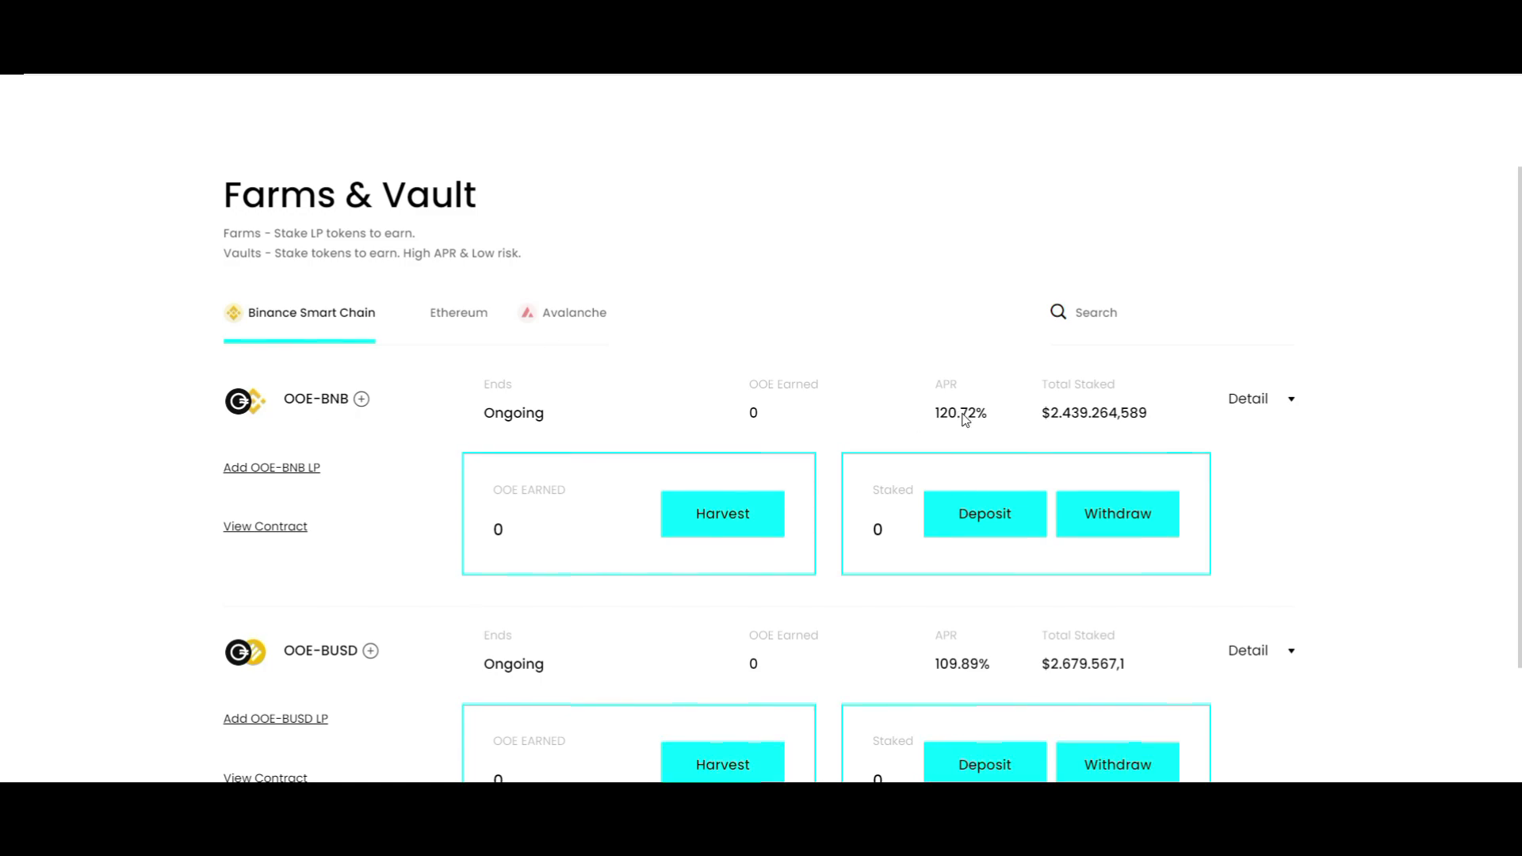
scroll(965, 420, down, 3)
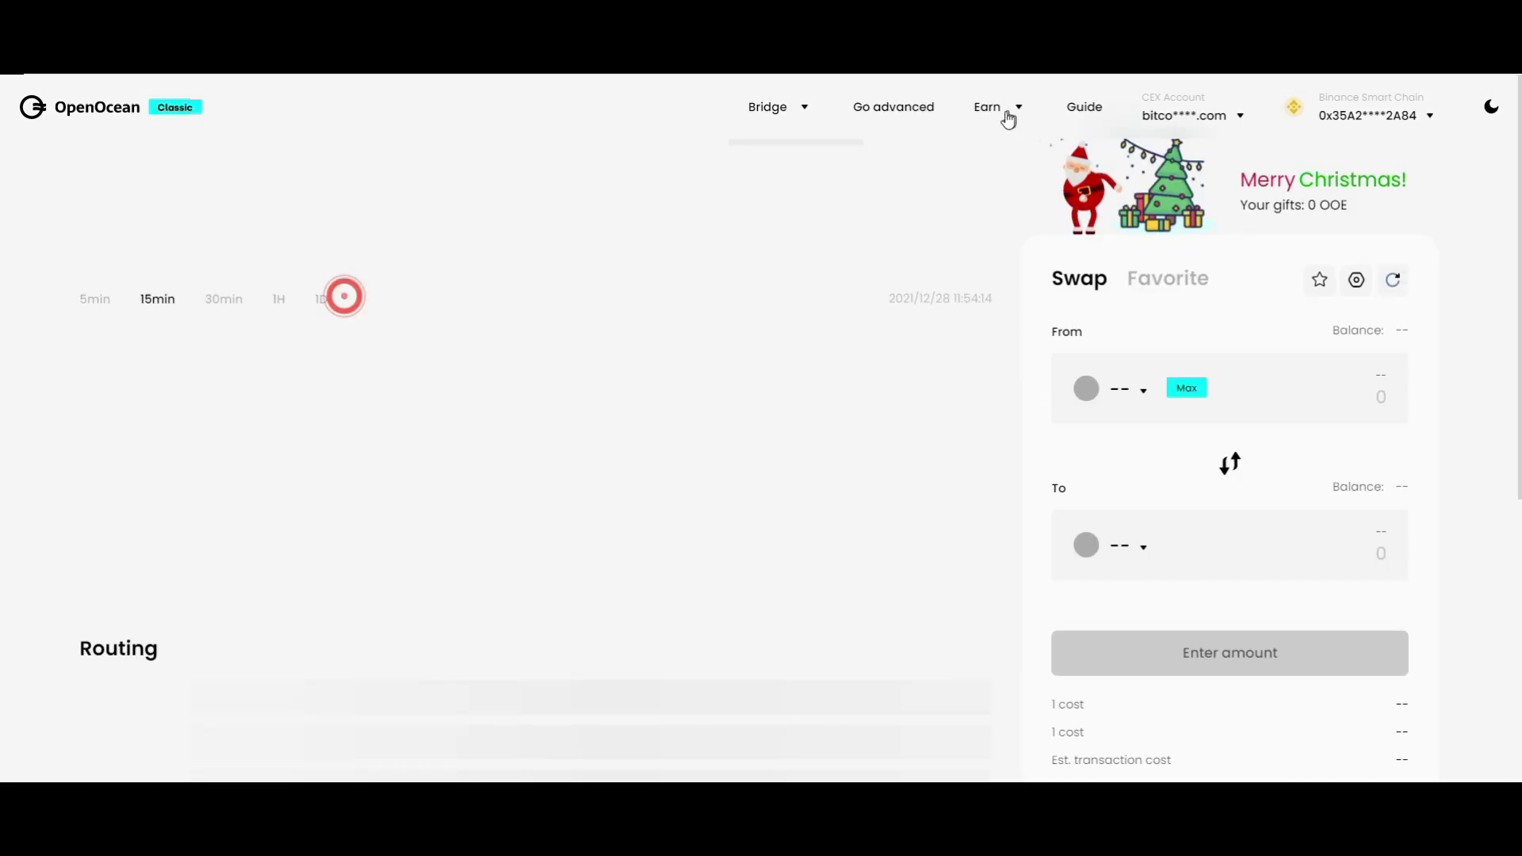
Open the trading adventures from the Earn options and view the BSC Ocean Adventure I campaign.
mouse_move(1000, 109)
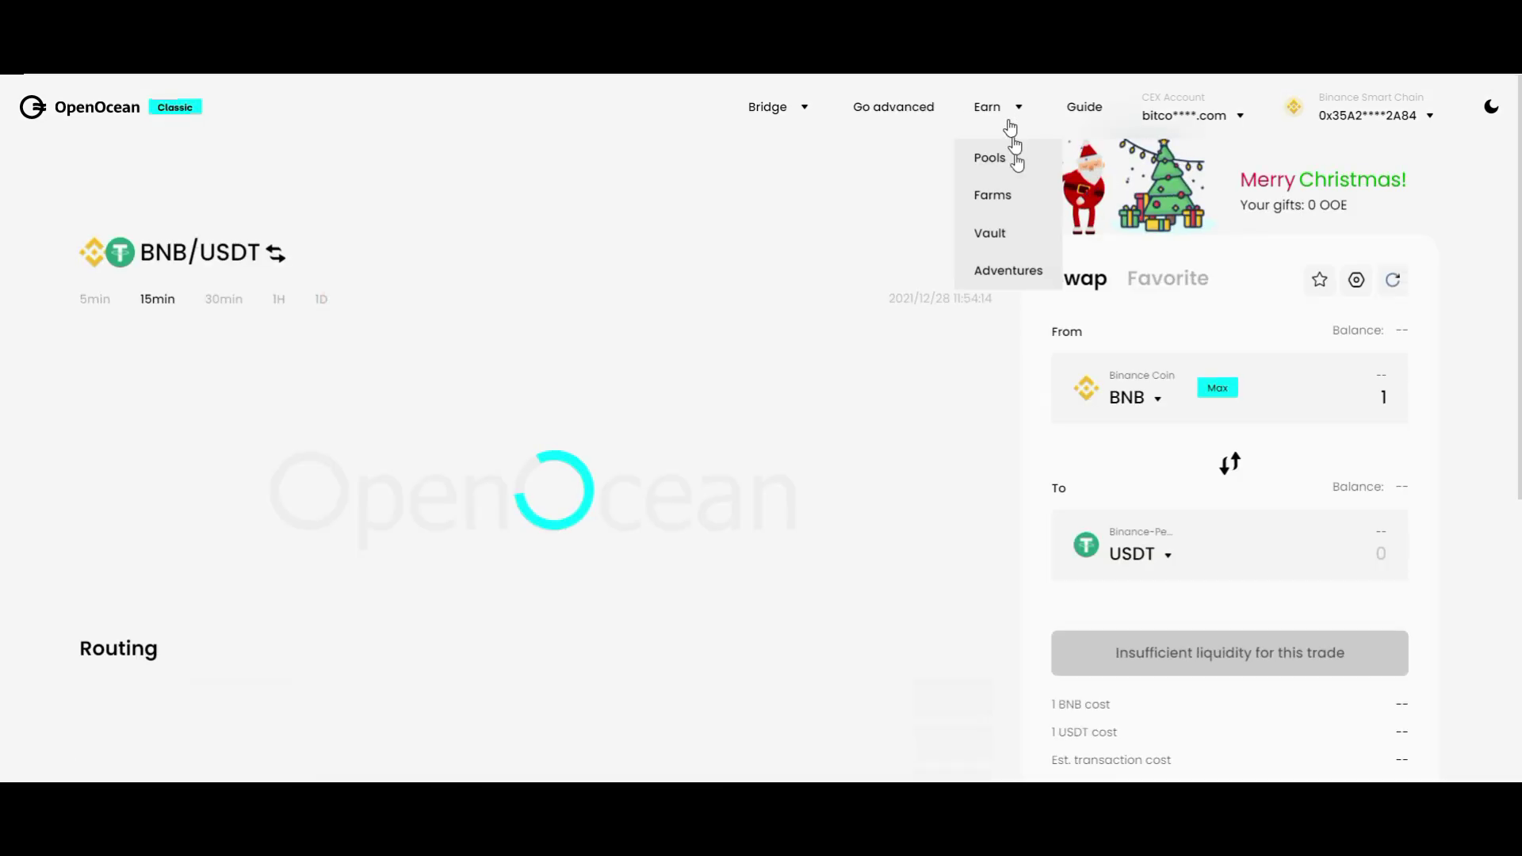
click(1010, 270)
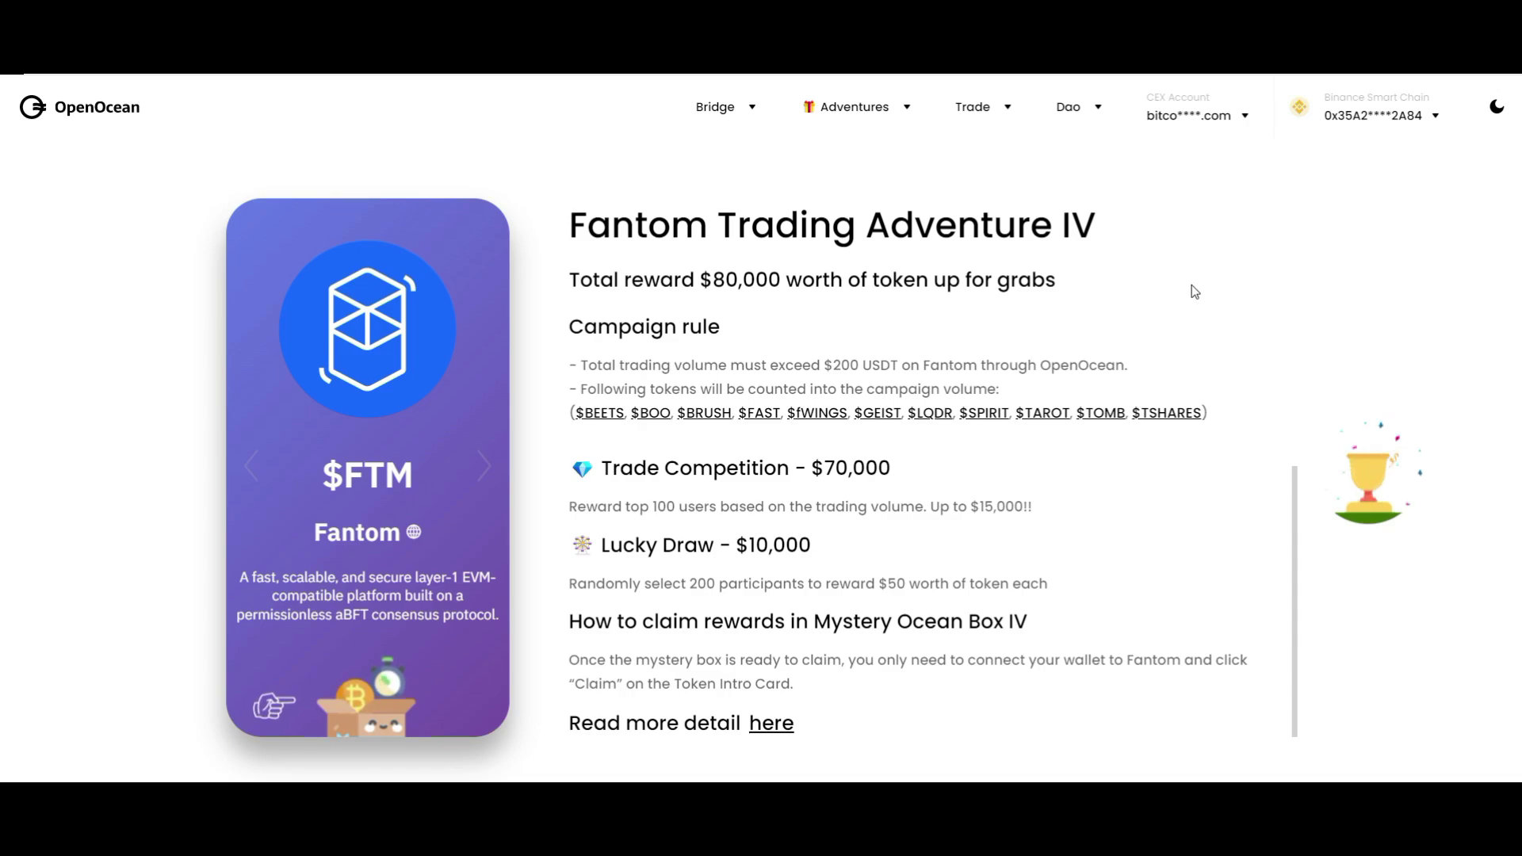
mouse_move(855, 107)
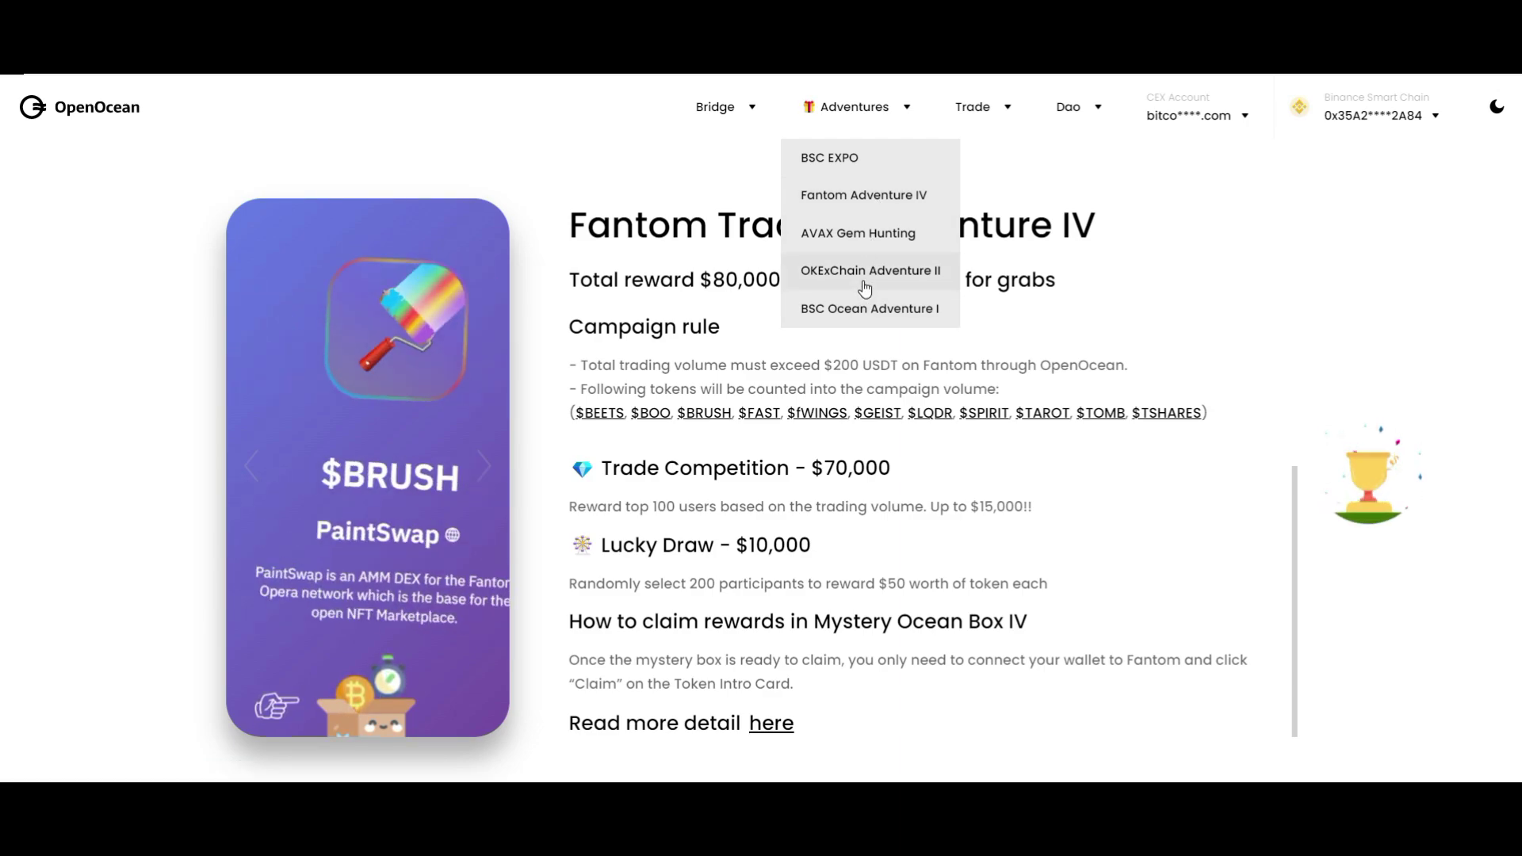
click(906, 317)
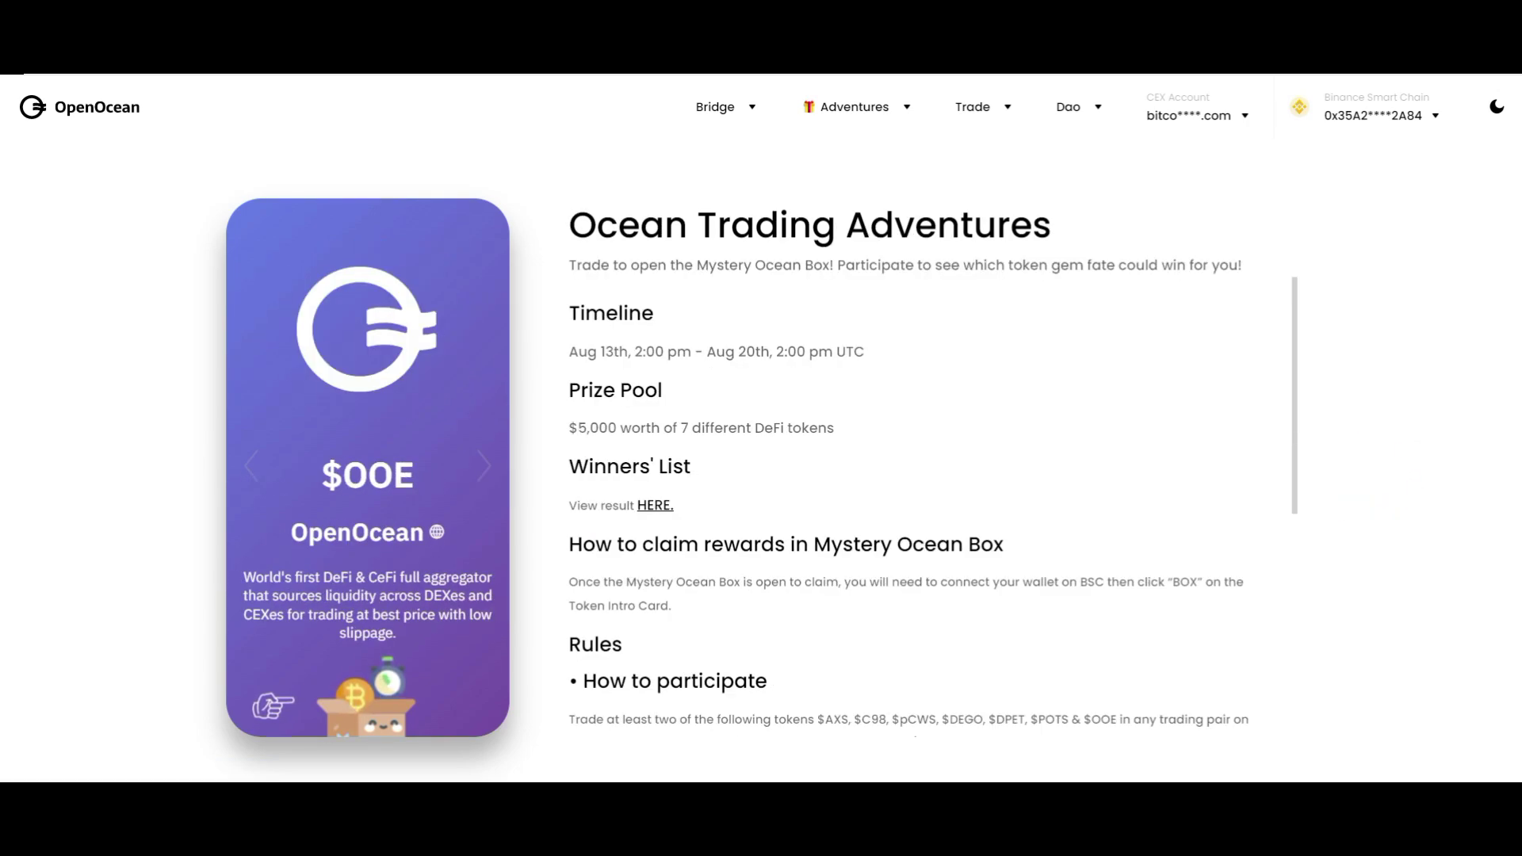